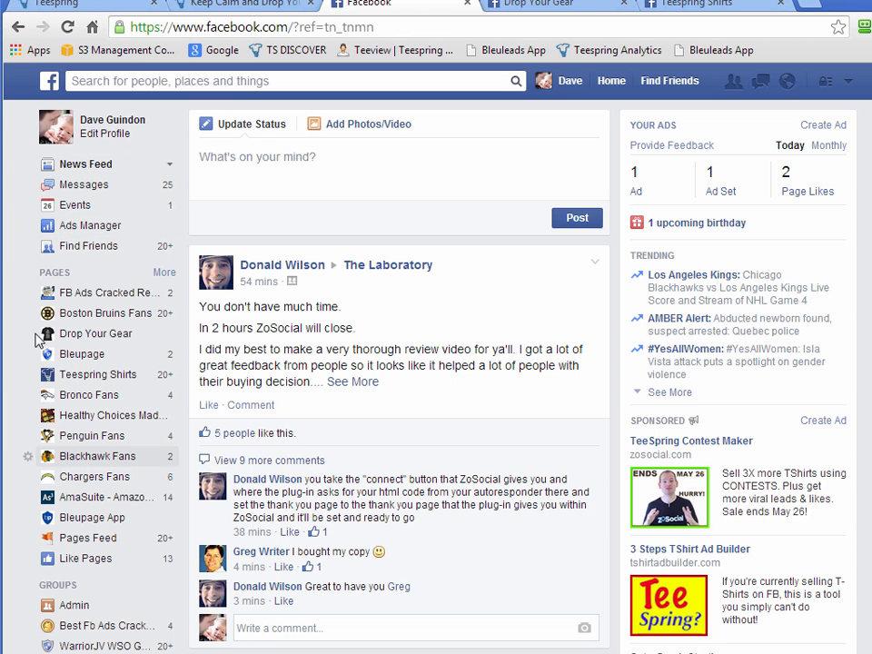
Search for the Ads Manager app, open it and start creating a new ad from the campaigns overview.
left_click(198, 80)
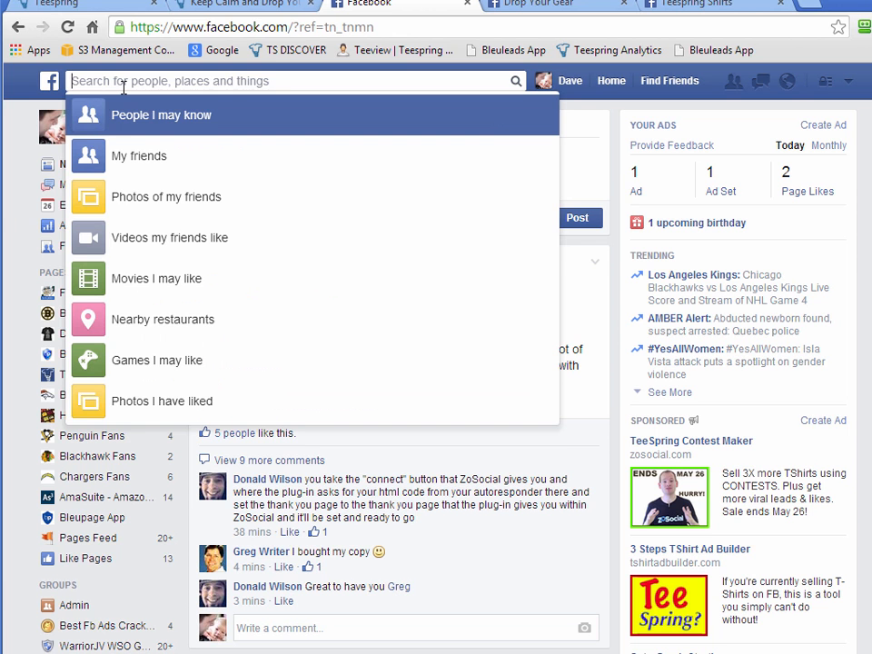
type("ads manager")
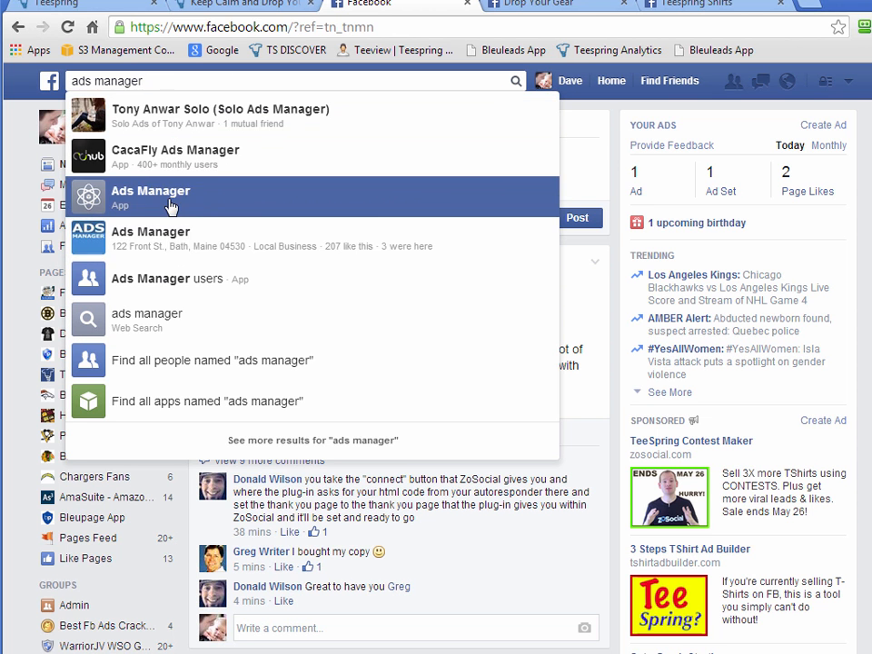
left_click(171, 208)
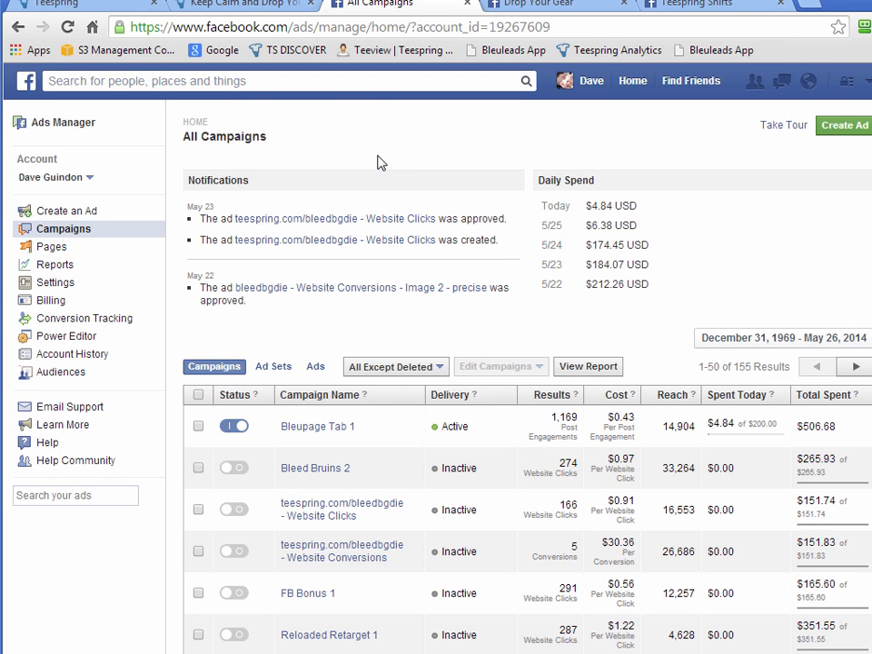
left_click(845, 127)
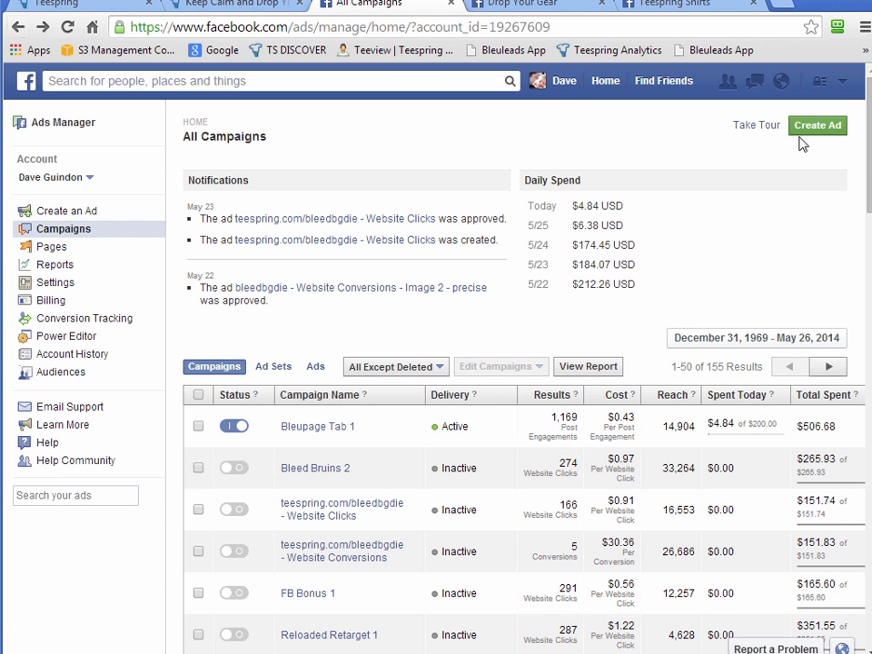
left_click(820, 129)
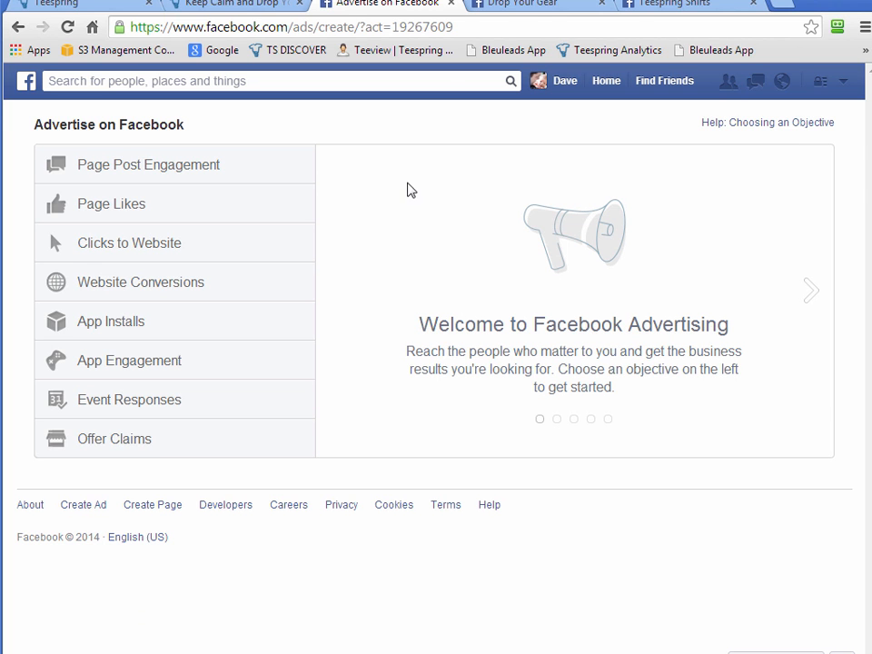
Switch to the Drop Your Gear page and dismiss the notice about the new page layout.
left_click(521, 10)
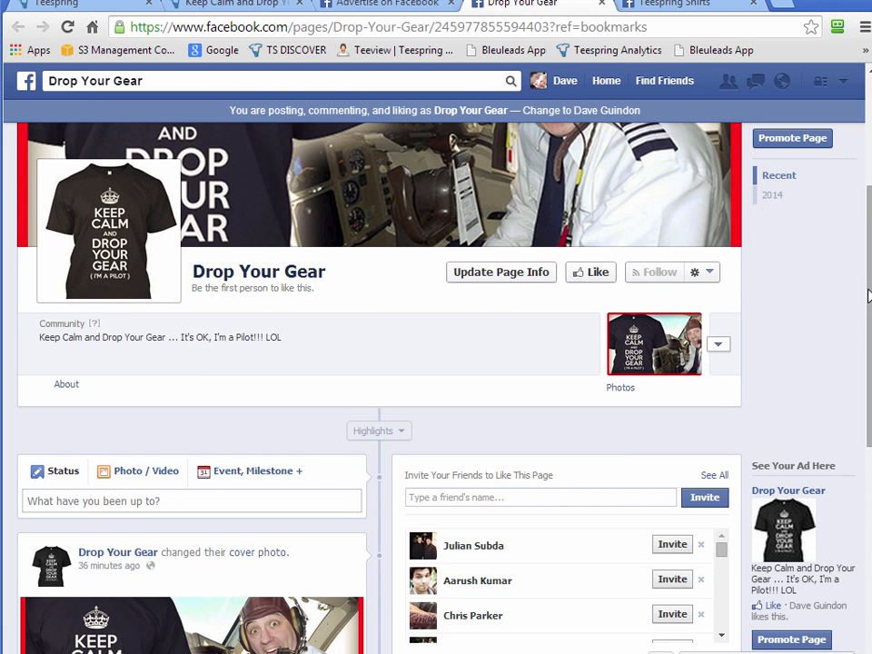
left_click_drag(867, 277, 867, 177)
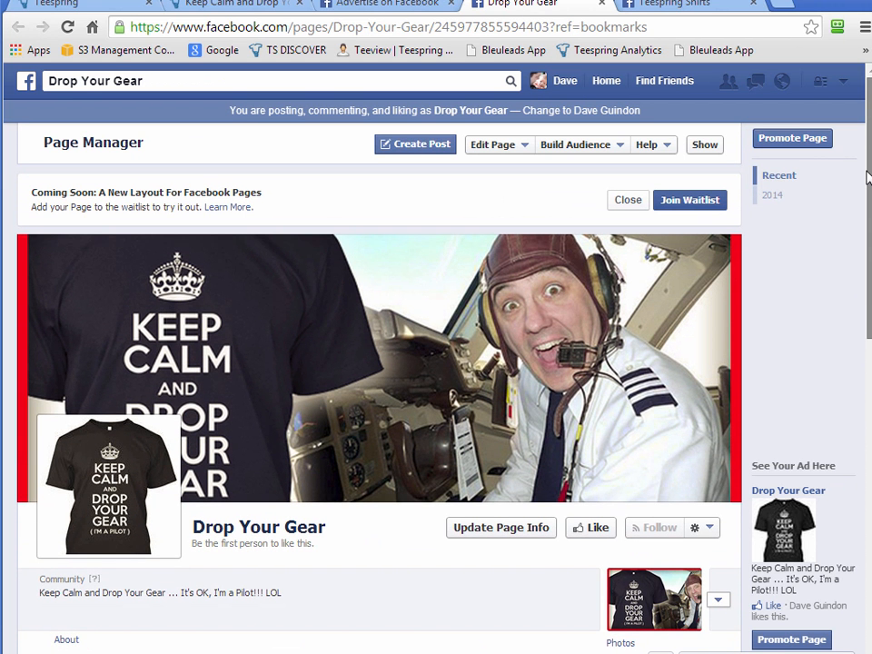
left_click(622, 200)
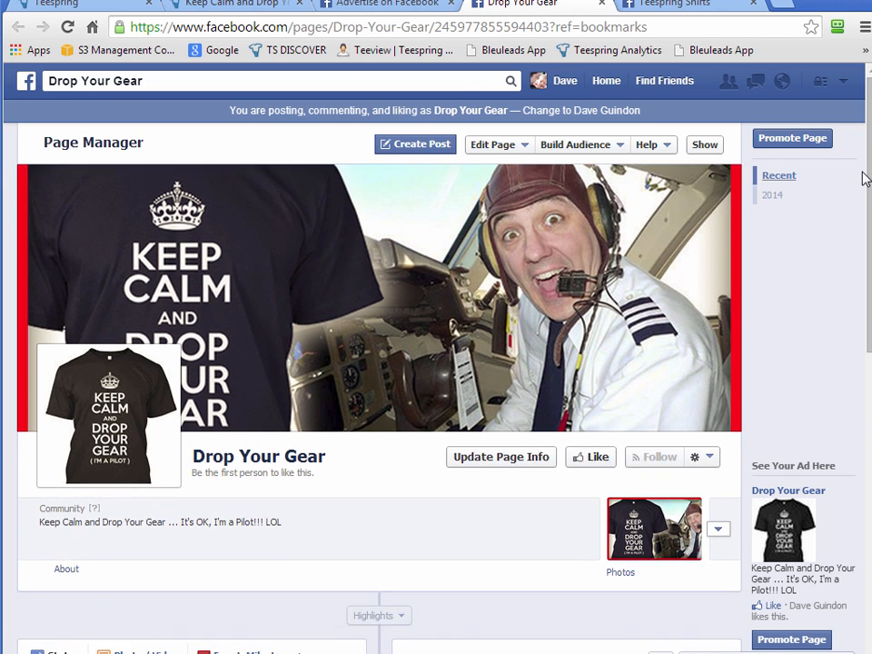
Reopen the Drop Your Gear page from the Facebook home feed, dismiss the layout notice and start a new status update.
left_click(605, 80)
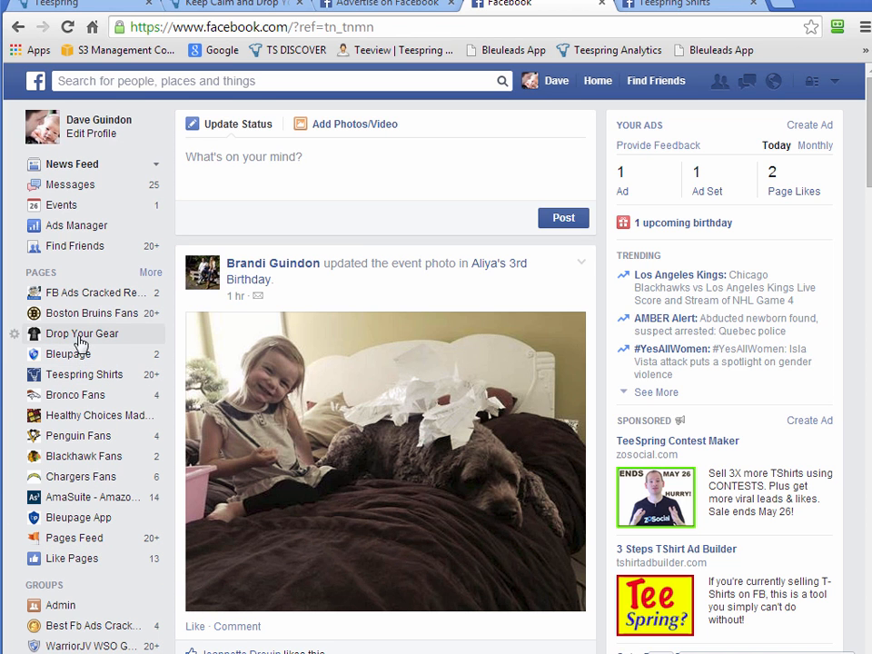
left_click(86, 335)
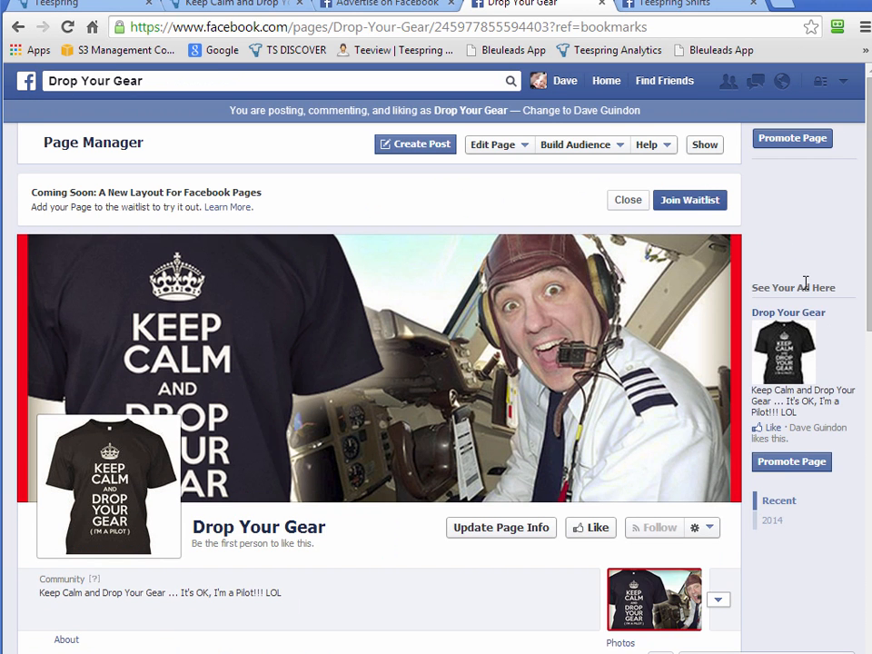
left_click(630, 196)
scroll(841, 312, "down", 5)
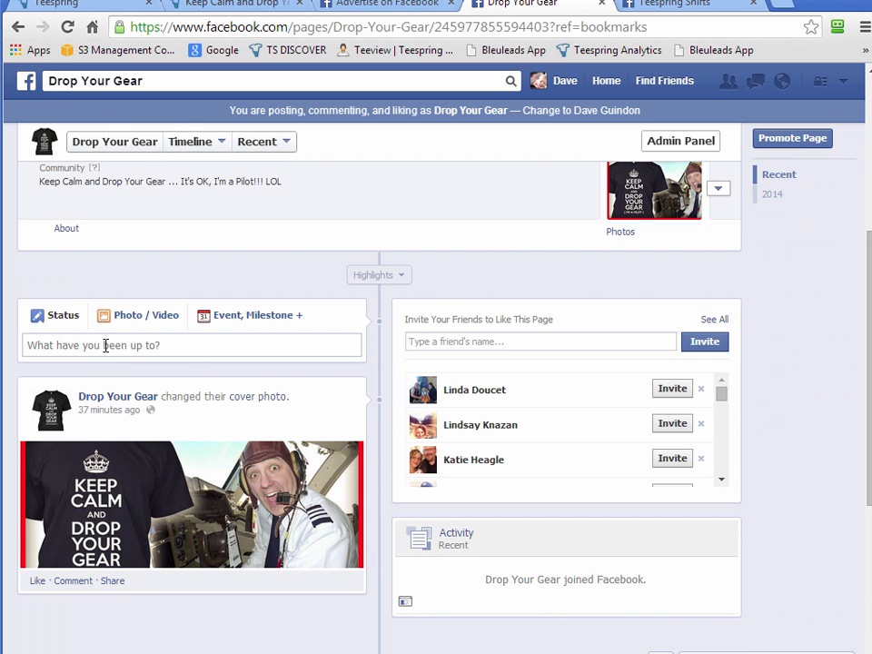
left_click(146, 317)
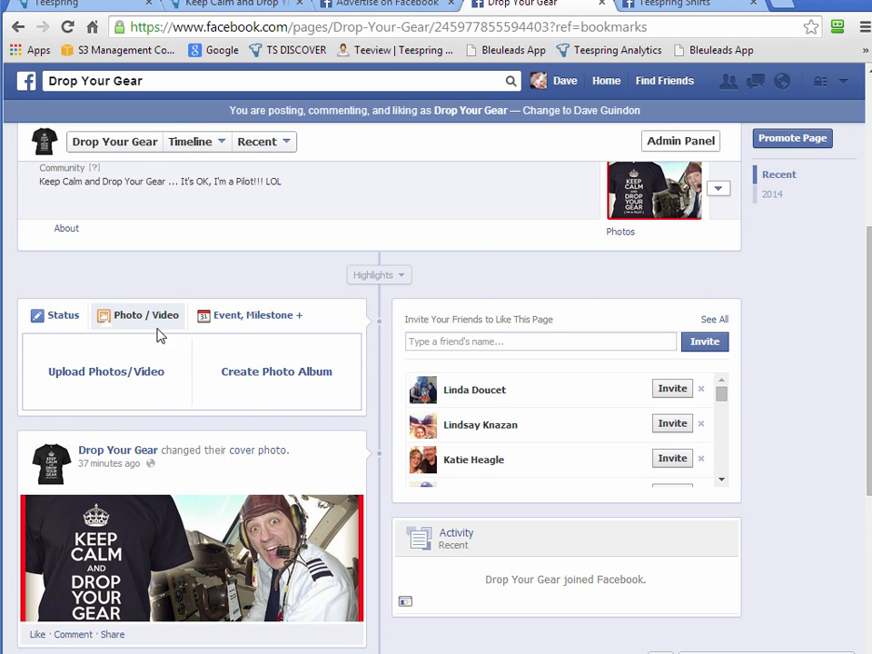
left_click(44, 318)
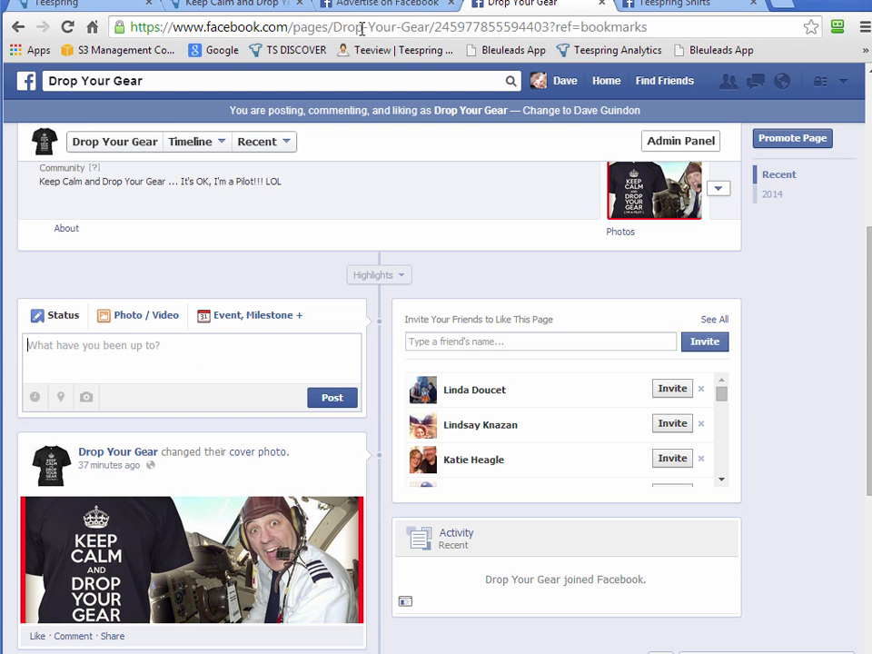
Try to carry the address teespring.com/dropyourgear from the campaign page into the Drop Your Gear page's status update.
left_click(231, 9)
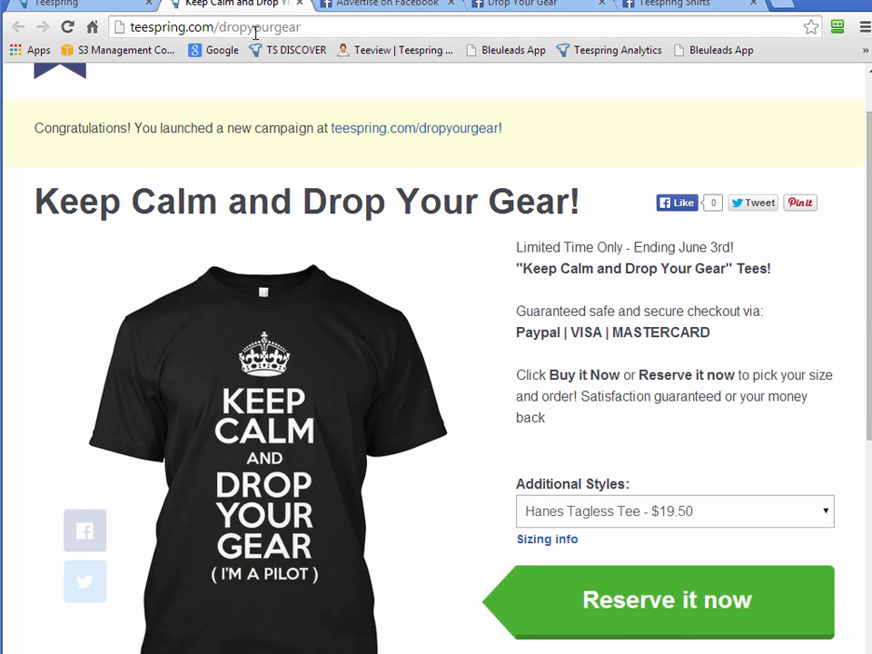
left_click(319, 28)
right_click(220, 30)
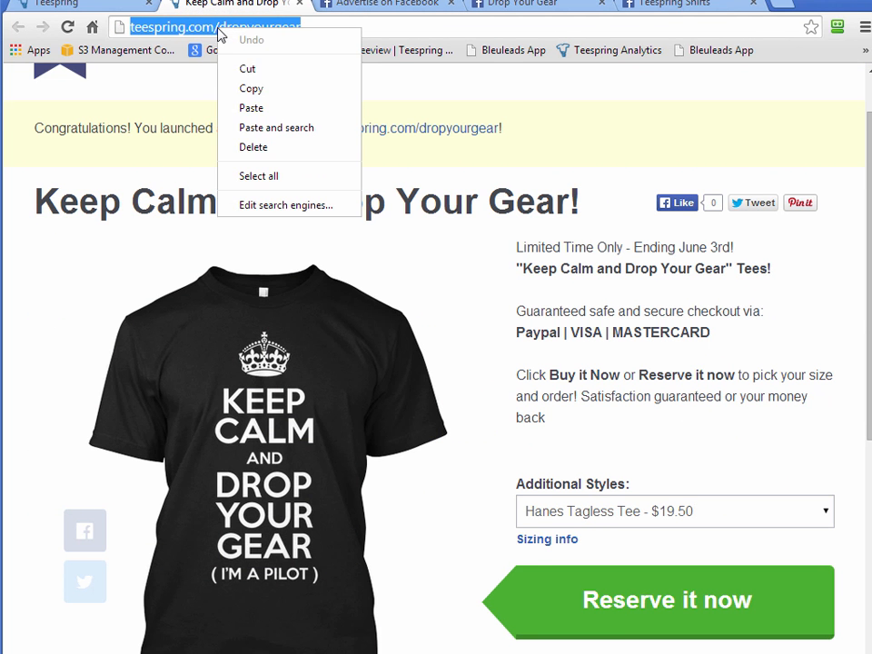
left_click(260, 109)
left_click(414, 7)
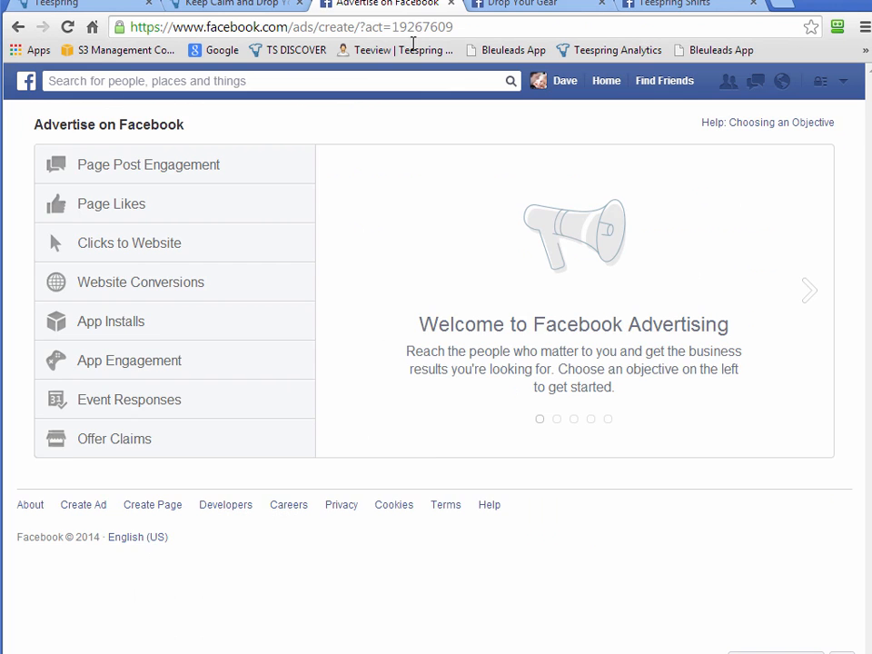
left_click(526, 10)
left_click(60, 354)
right_click(60, 353)
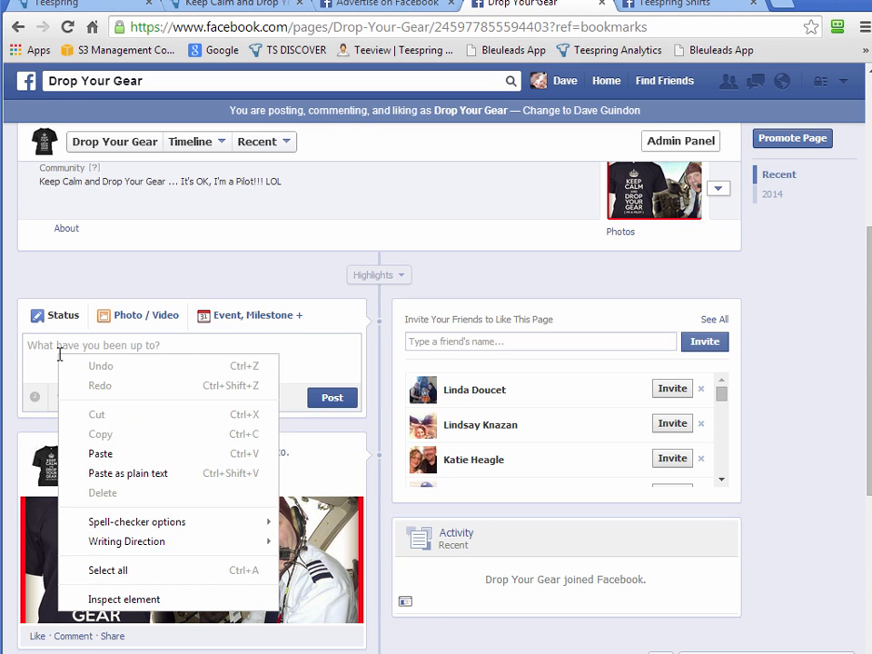
left_click(107, 451)
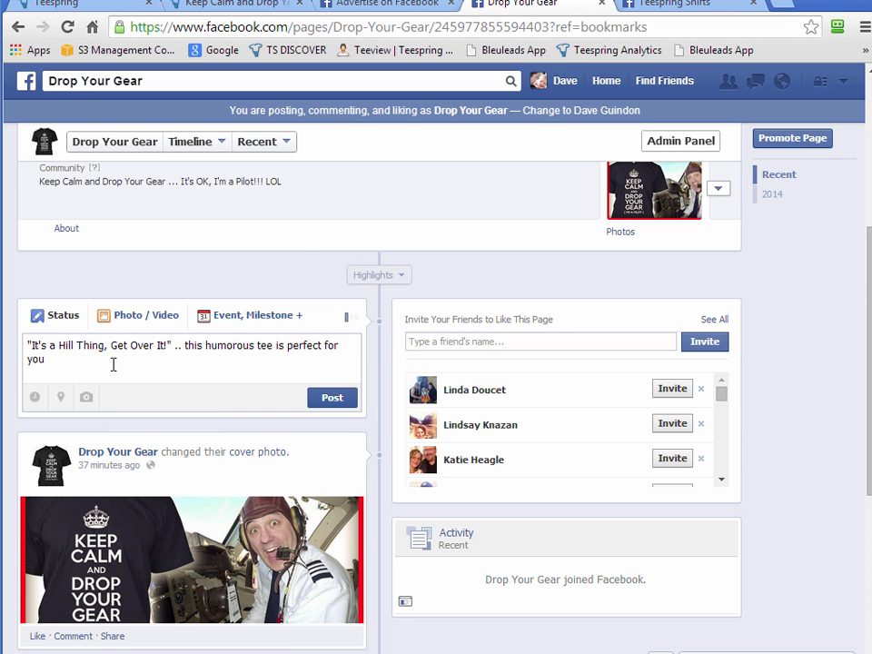
Clear the pasted text from the status update and remove the "It's a Hill Thing" link preview.
key("ctrl+a")
key("ctrl+x")
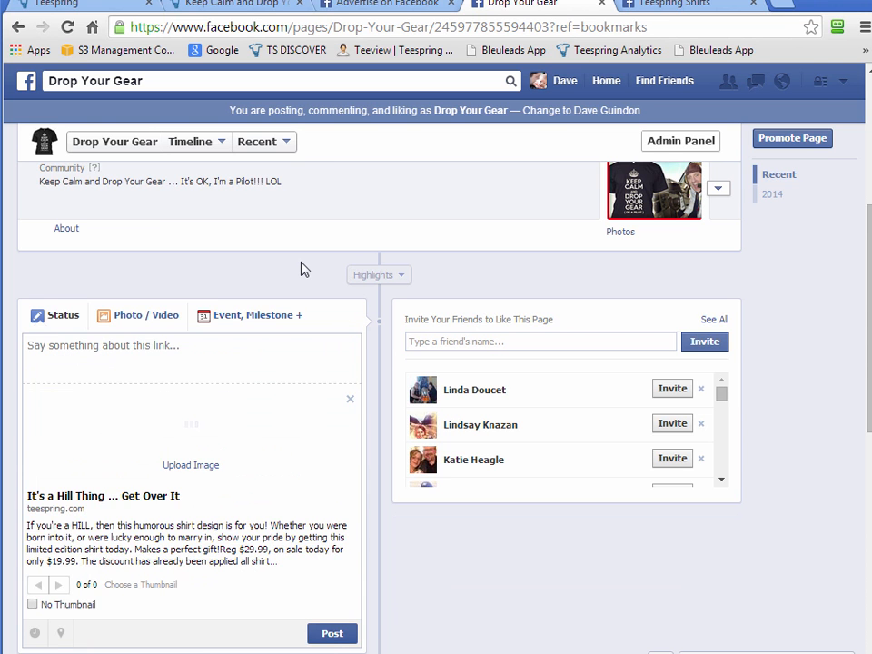
scroll(486, 568, "down", 2)
scroll(482, 578, "up", 1)
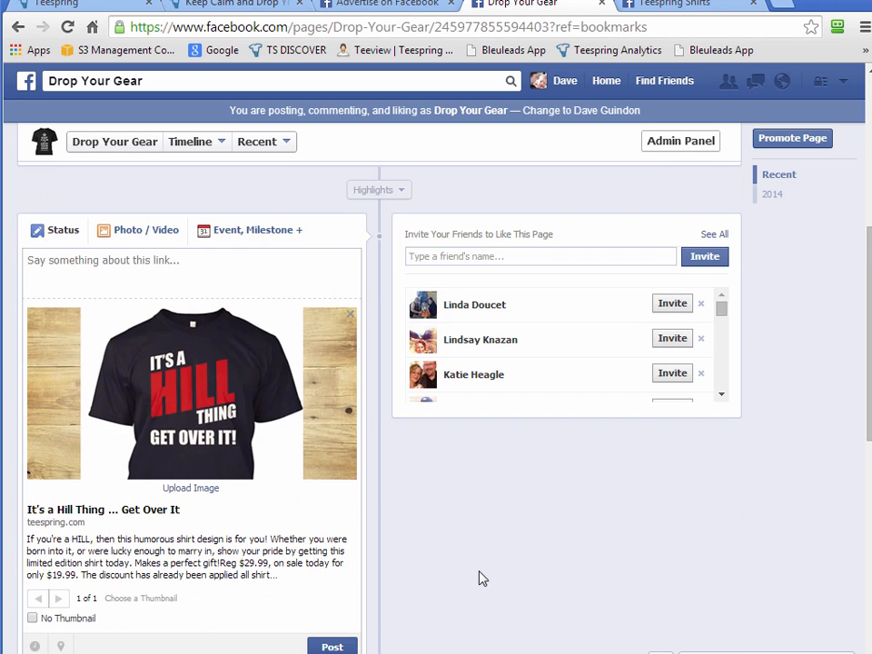
left_click(349, 315)
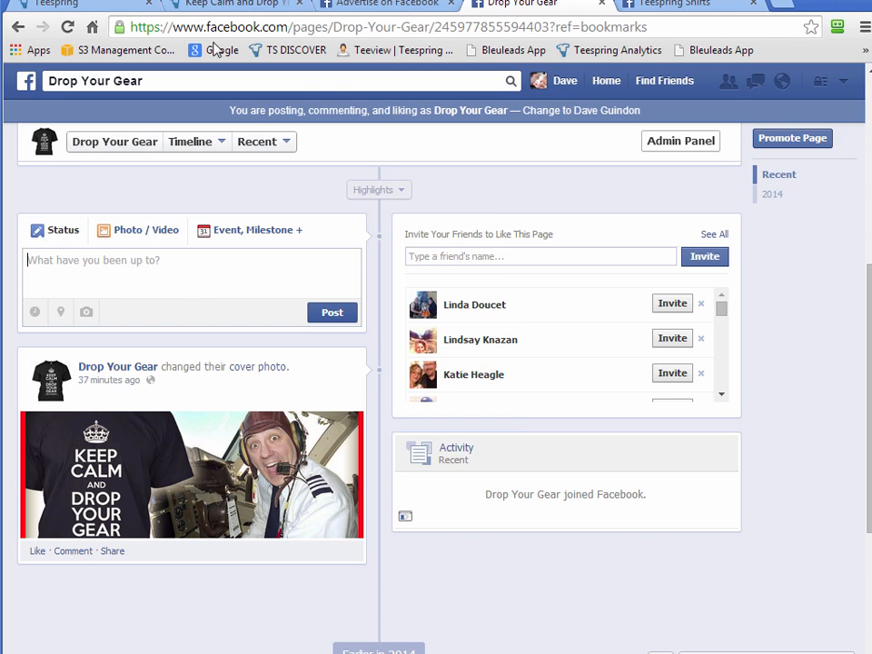
Reopen the Keep Calm and Drop Your Gear campaign page from the Teespring dashboard, closing its previous browser tab.
left_click(238, 6)
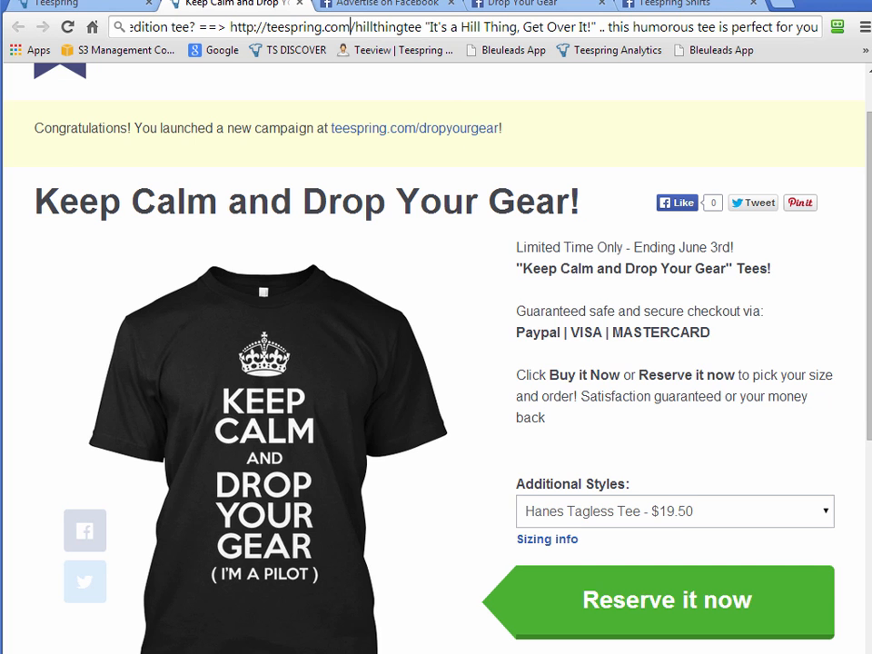
left_click(107, 5)
middle_click(440, 289)
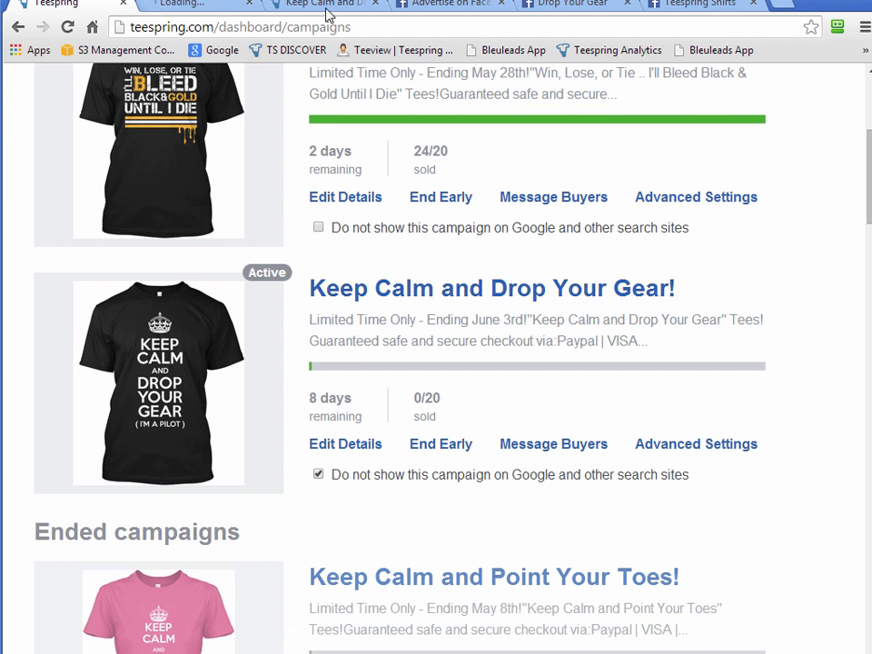
left_click(375, 4)
left_click(219, 9)
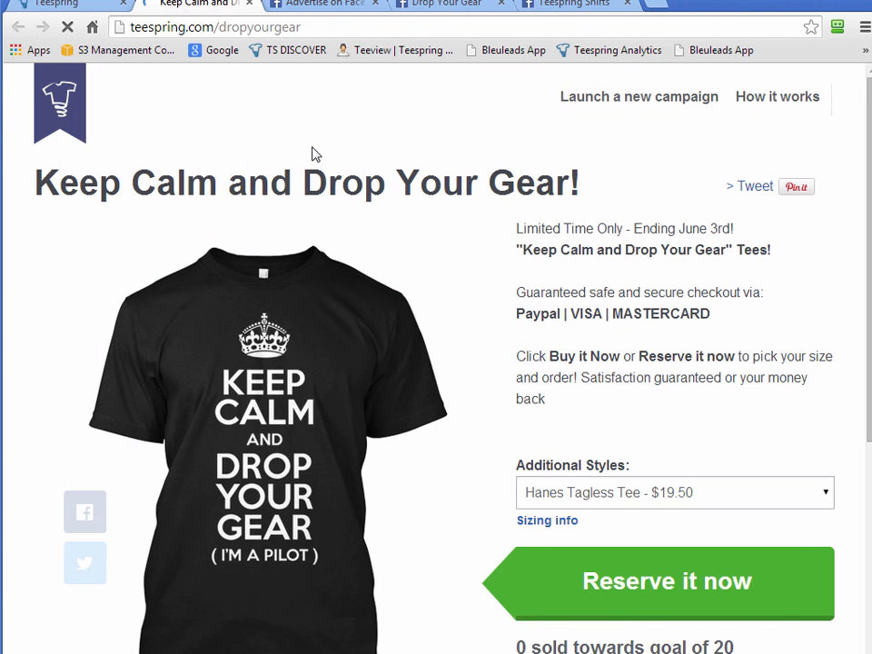
Copy the campaign page's web address, teespring.com/dropyourgear.
left_click(210, 27)
right_click(208, 28)
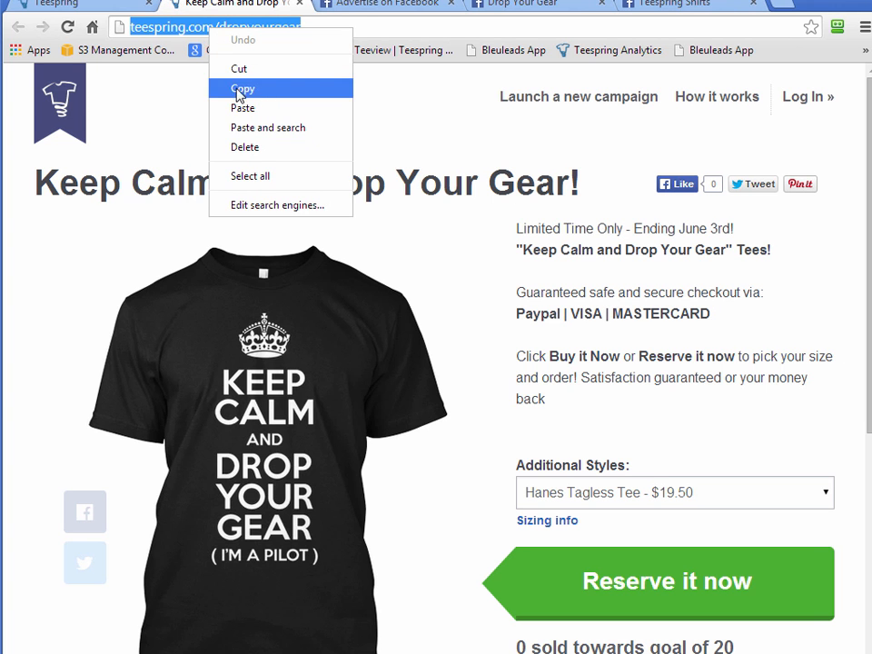
left_click(239, 91)
left_click(398, 4)
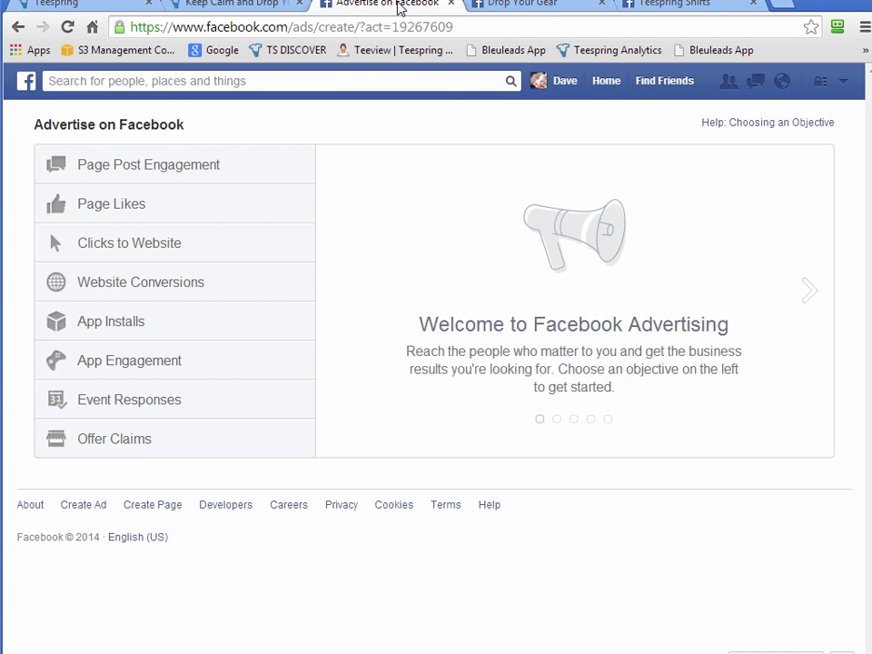
left_click(554, 5)
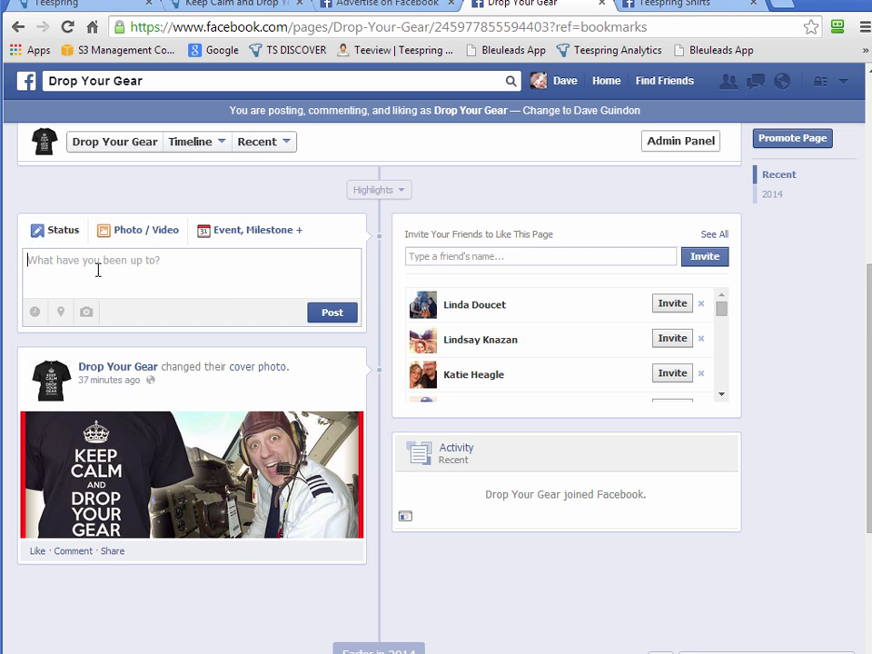
right_click(80, 261)
left_click(113, 359)
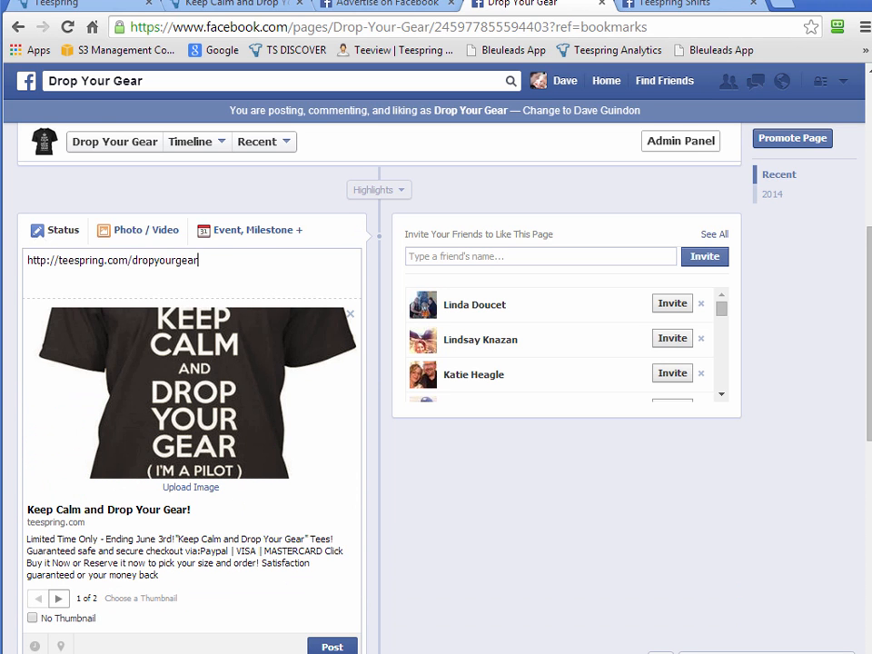
Remove the Keep Calm and Drop Your Gear link preview and delete the address from the status update.
left_click_drag(868, 544, 871, 545)
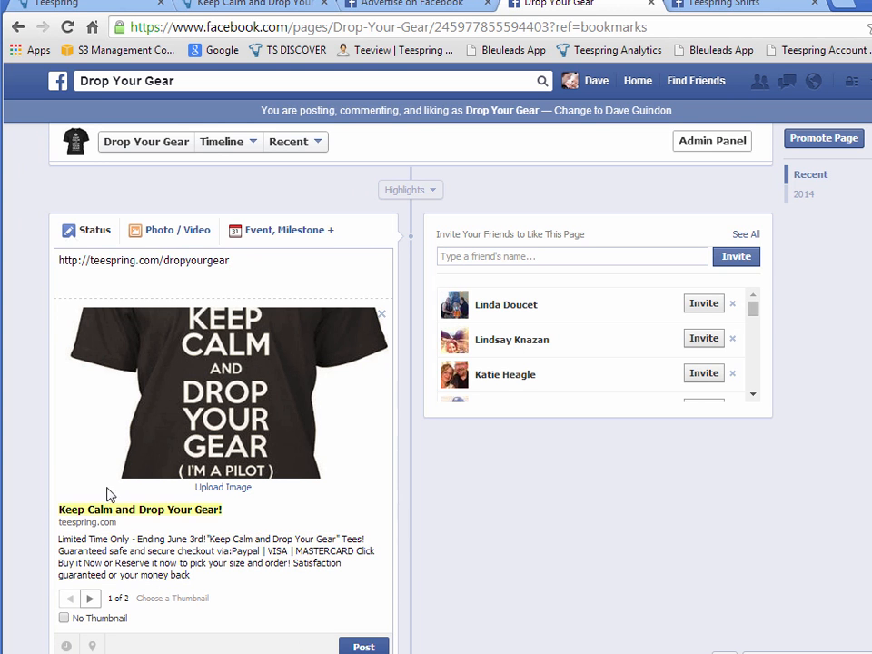
scroll(527, 498, "down", 1)
scroll(506, 514, "up", 1)
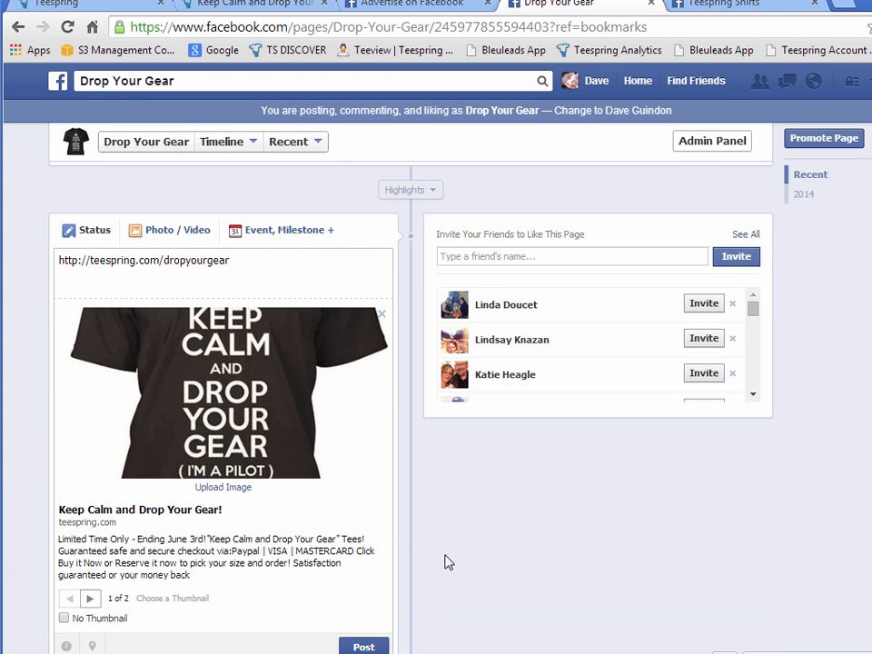
left_click(382, 314)
left_click_drag(219, 268, 54, 275)
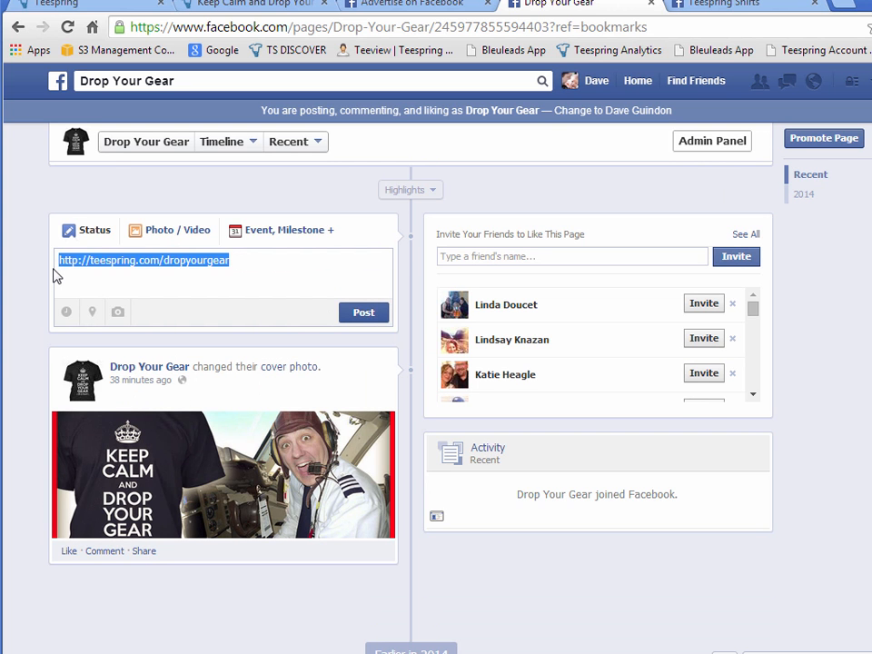
key("BackSpace")
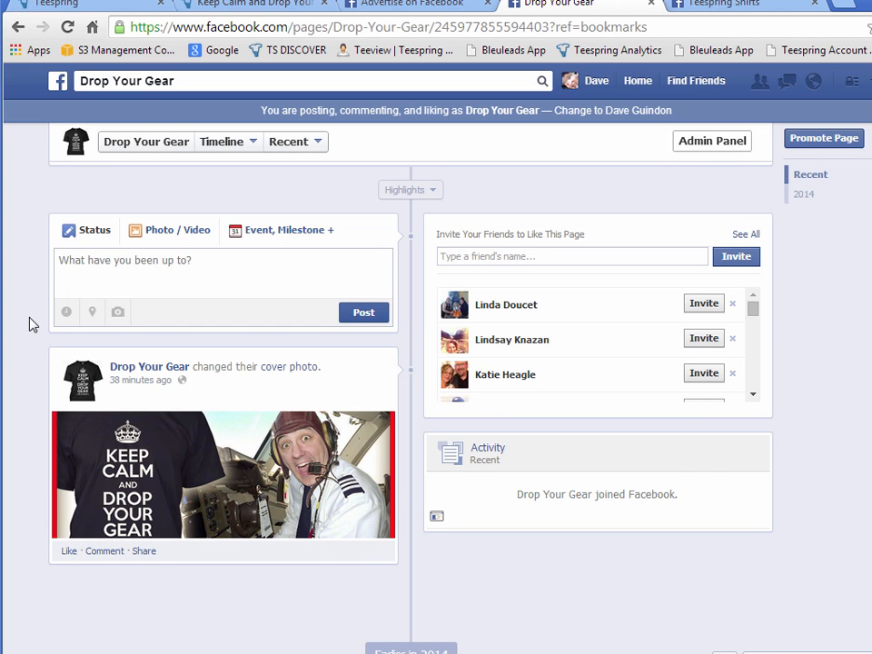
scroll(30, 324, "up", 1)
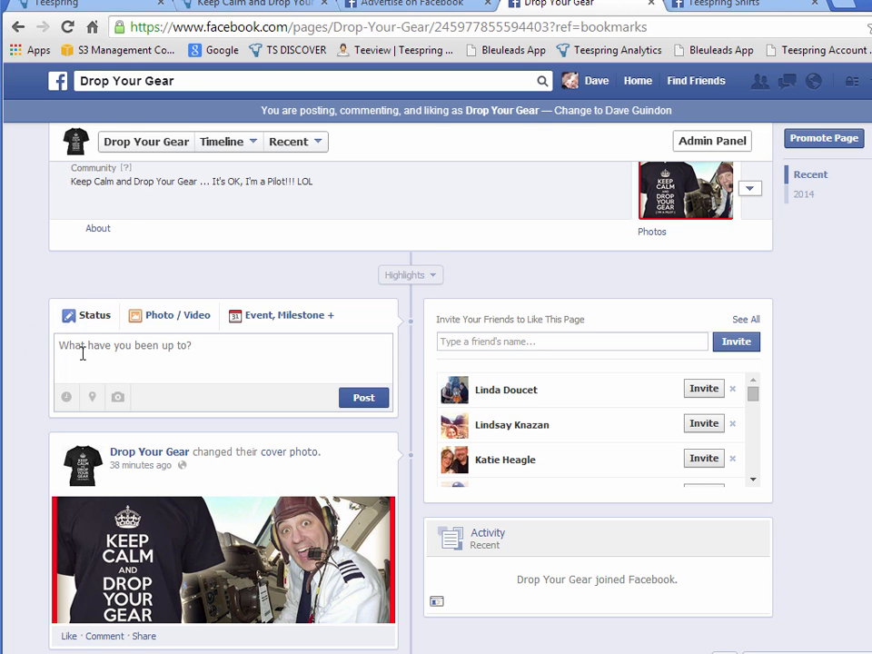
left_click(162, 354)
key("ctrl+v")
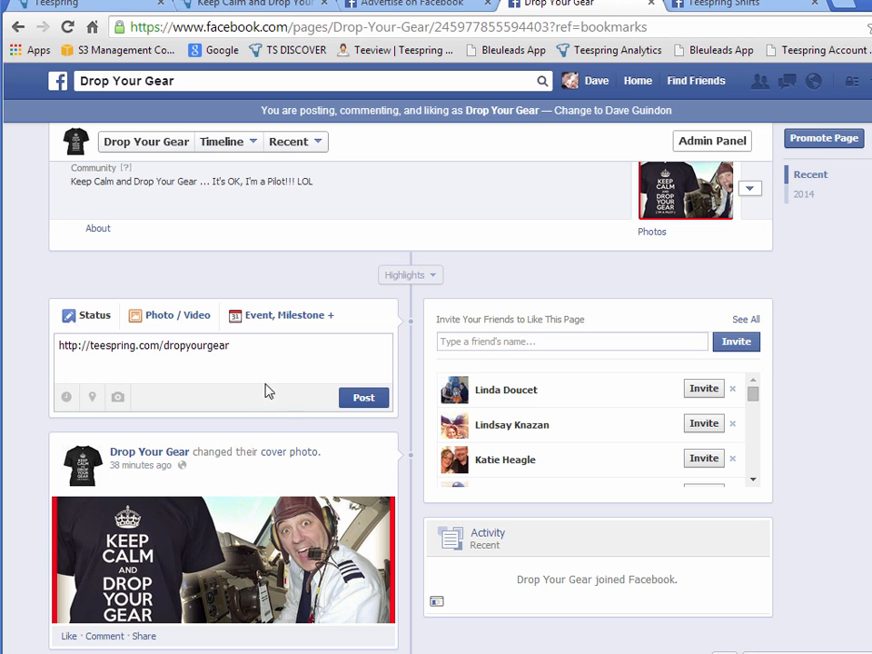
left_click_drag(287, 346, 47, 350)
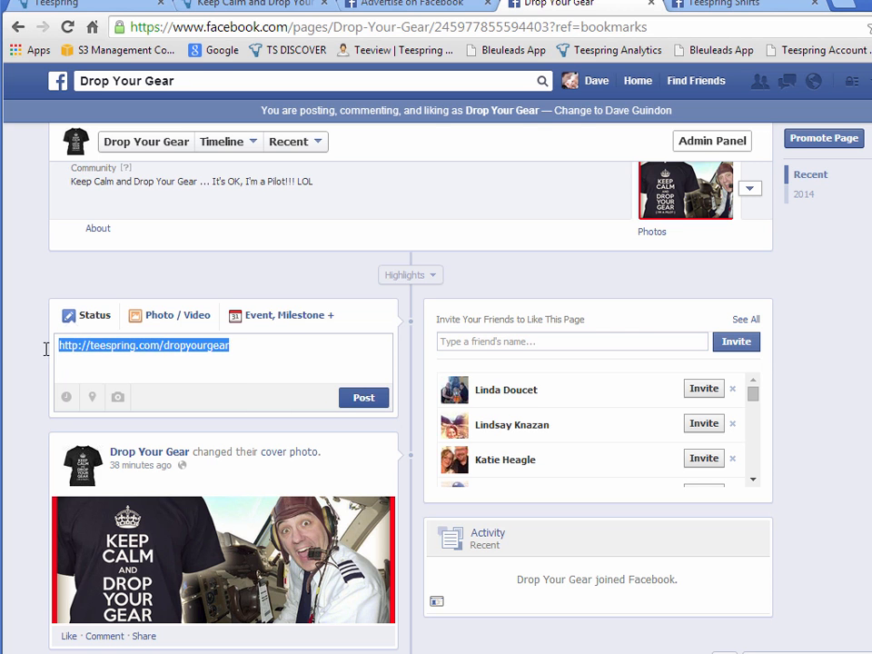
key("BackSpace")
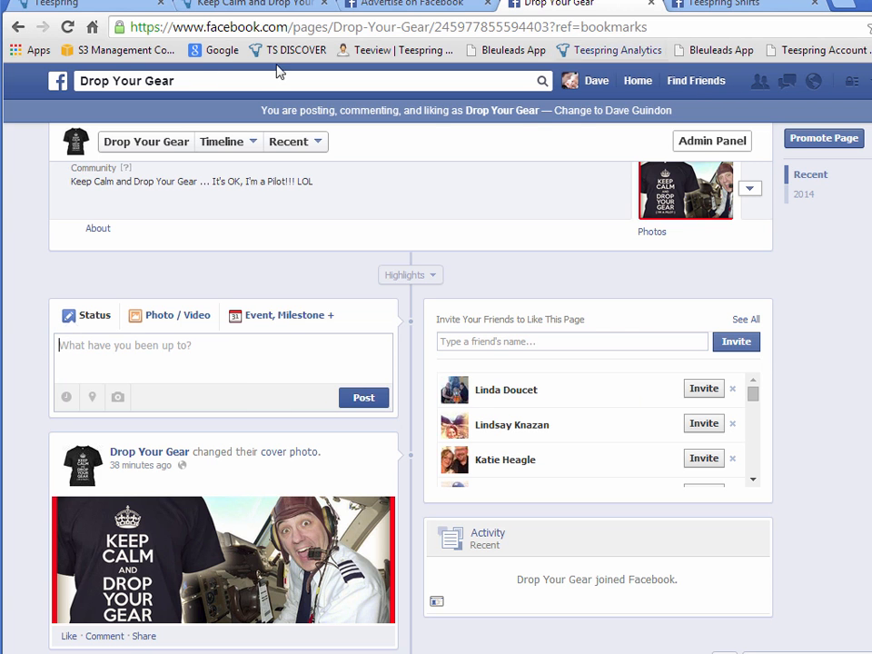
left_click(67, 27)
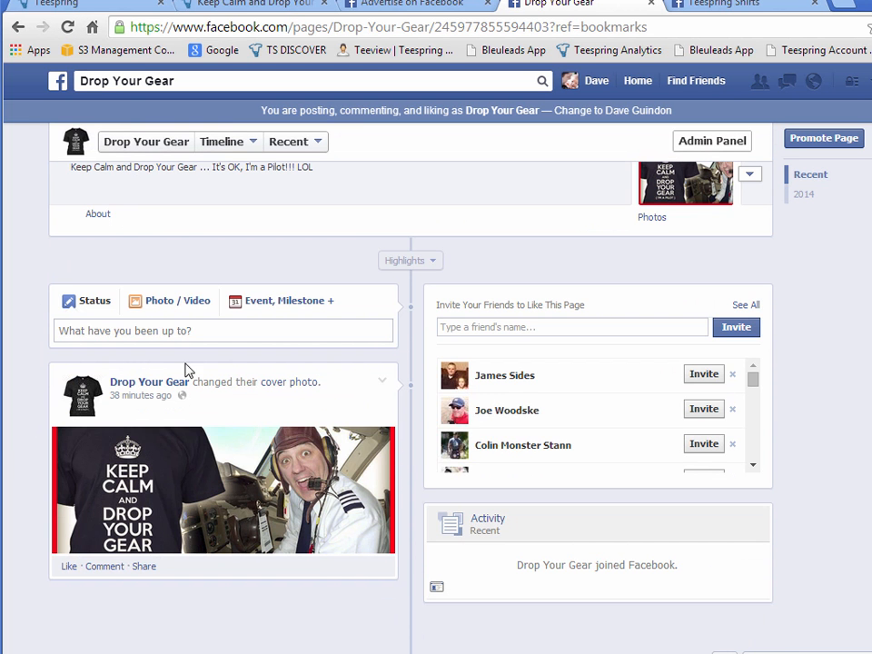
left_click(181, 331)
key("ctrl+v")
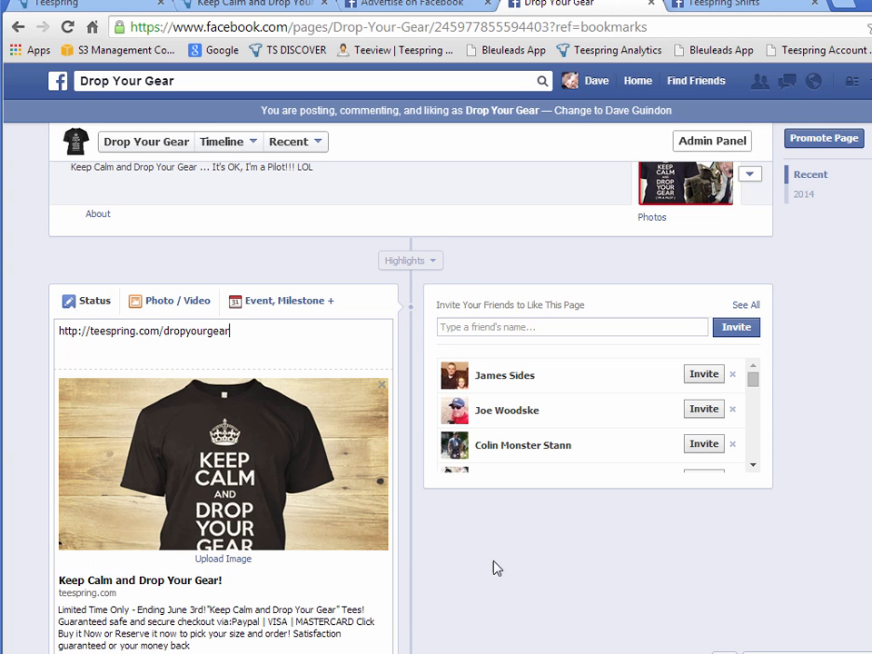
scroll(532, 514, "down", 1)
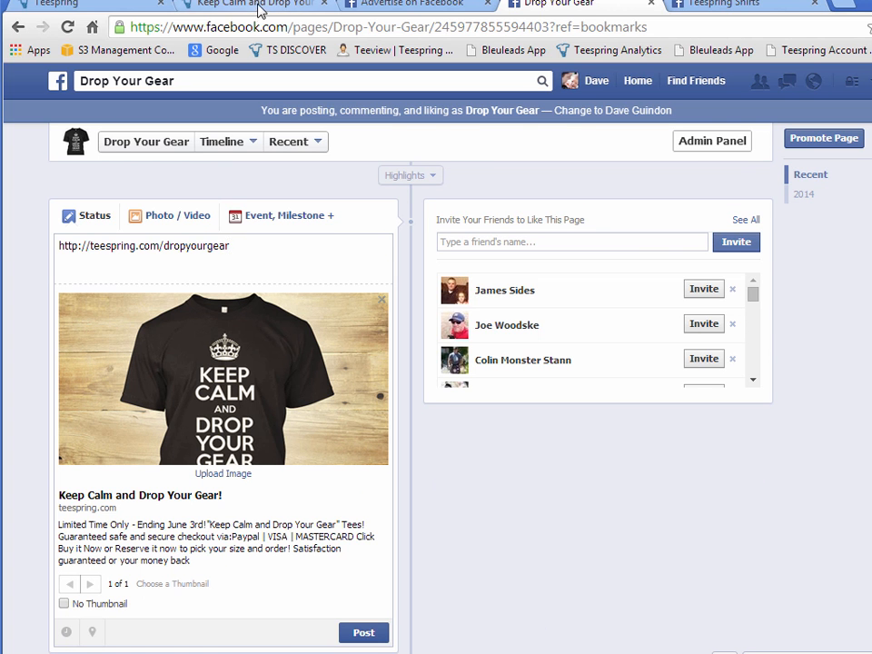
left_click(205, 5)
left_click(563, 4)
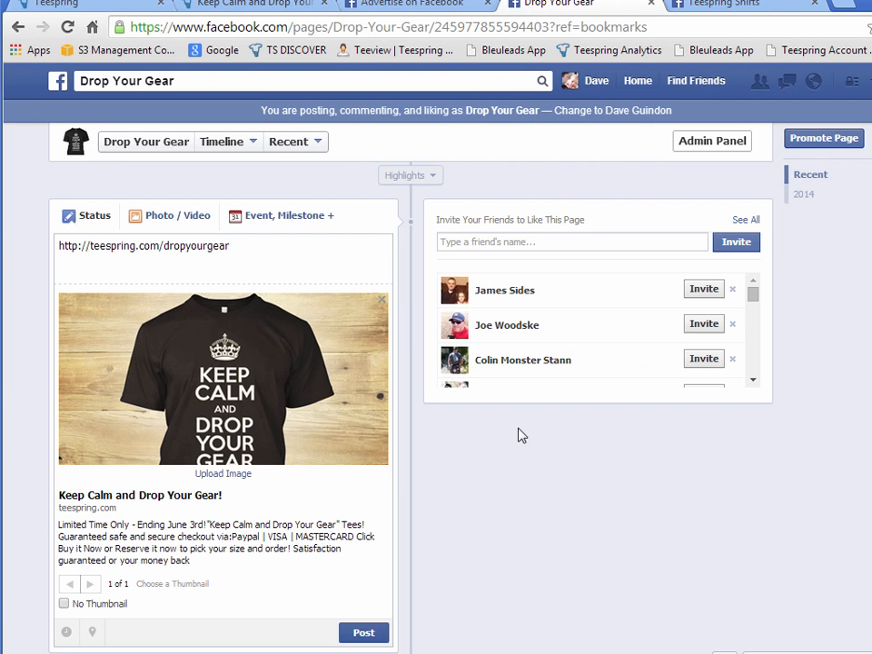
Remove the generated link preview and clear the campaign address from the status update.
left_click(382, 301)
left_click_drag(267, 254, 36, 256)
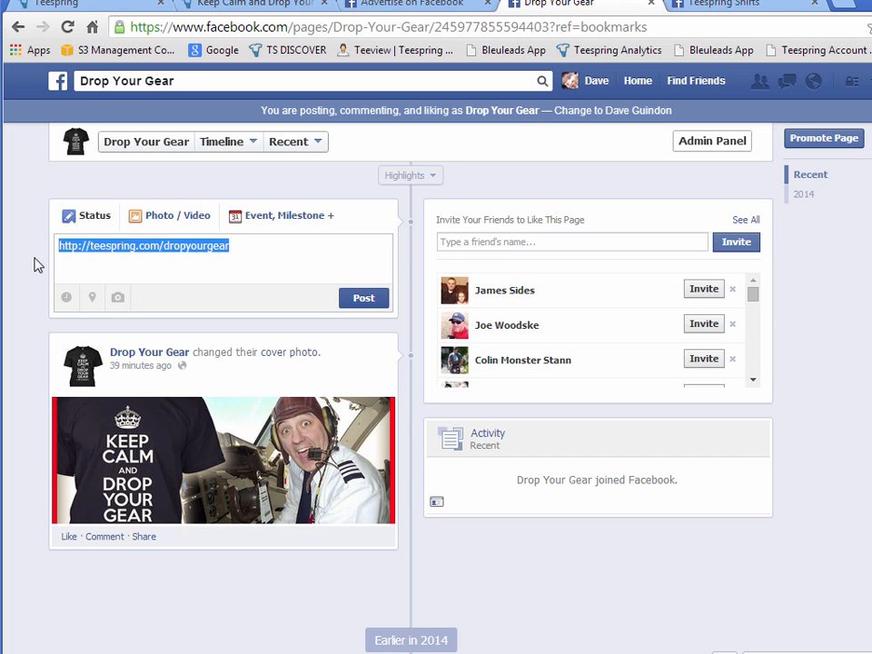
key("BackSpace")
Start a photo post on the Drop Your Gear page with front-front.jpg from the Pilots folder.
left_click(156, 220)
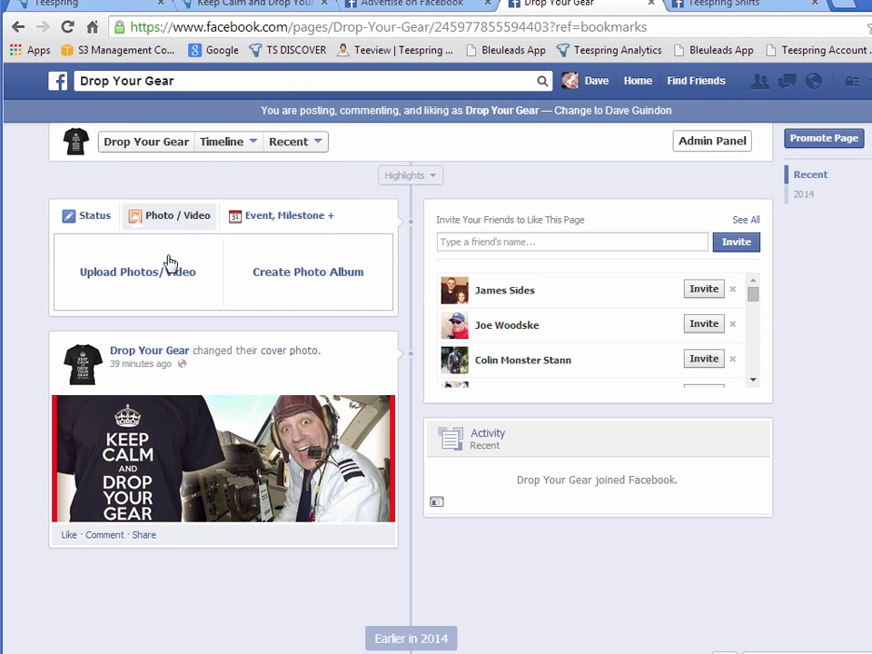
left_click(131, 277)
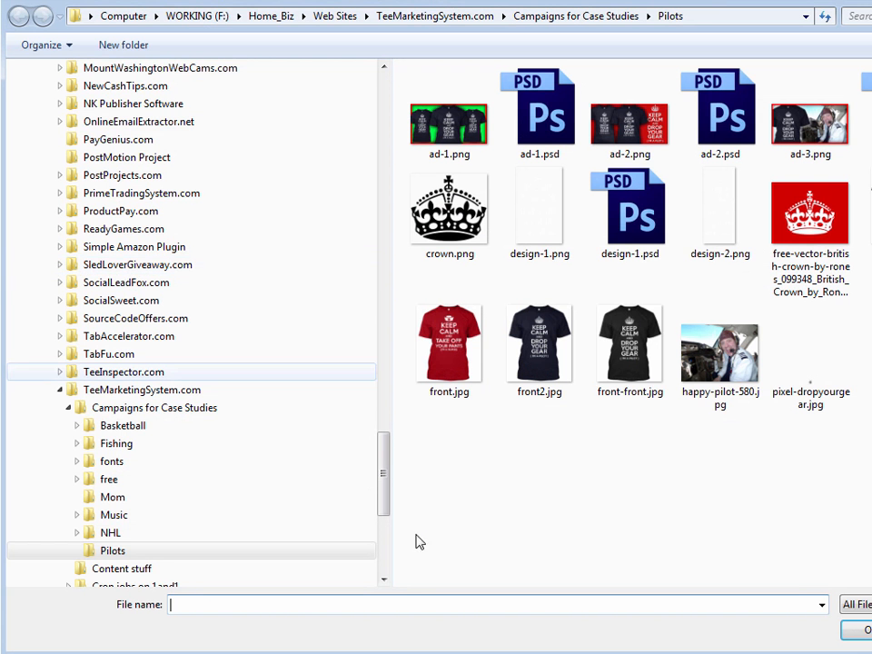
left_click(649, 361)
left_click(858, 629)
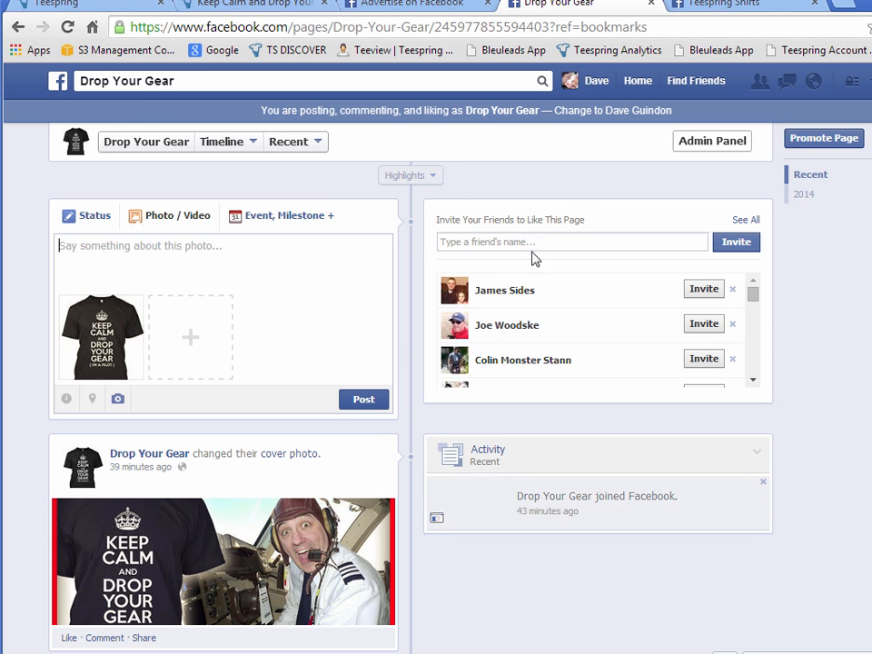
Open the Facebook news feed in a separate tab, examine how a feed photo enlarges, and return to the Drop Your Gear page.
left_click(725, 5)
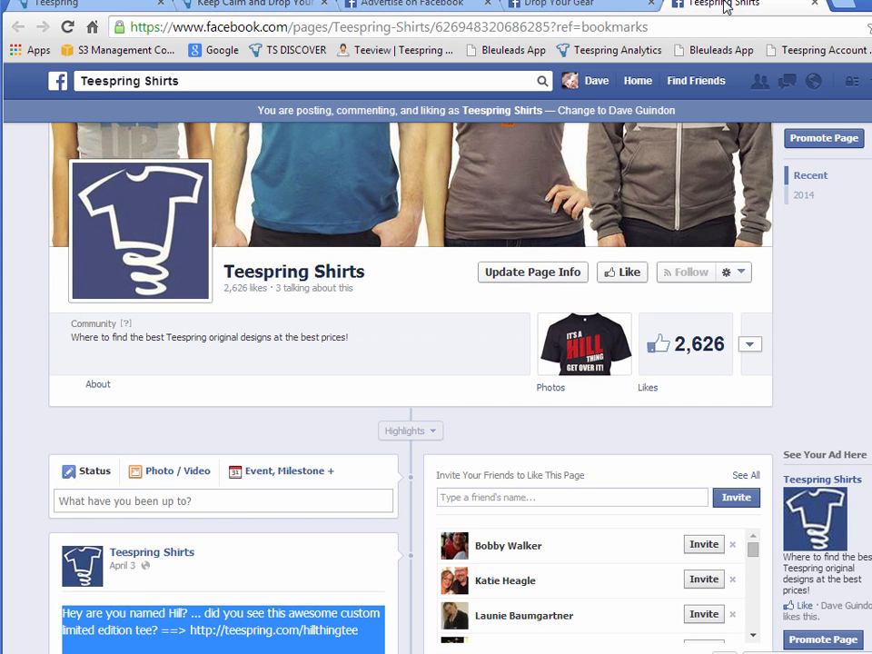
middle_click(640, 84)
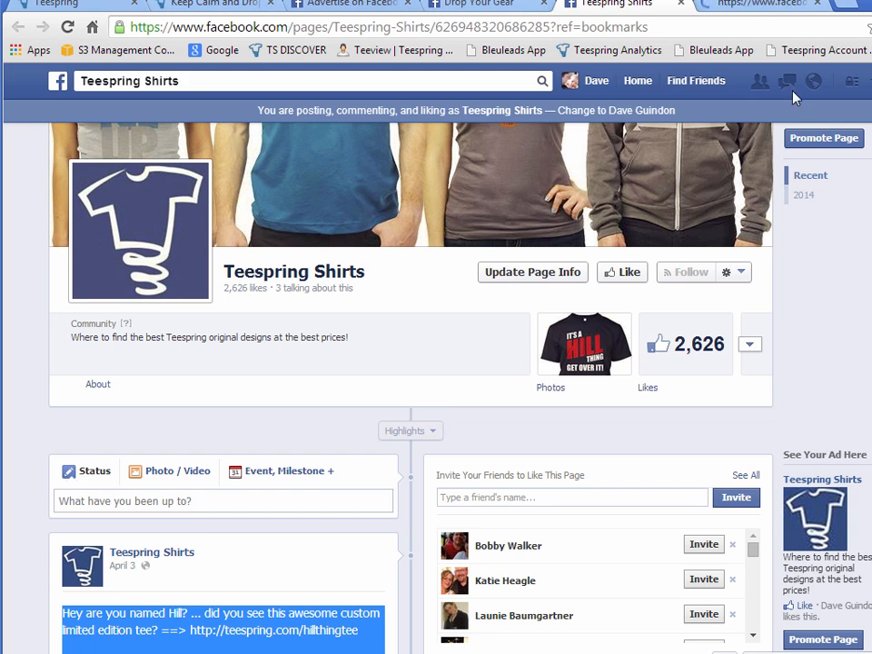
left_click(759, 6)
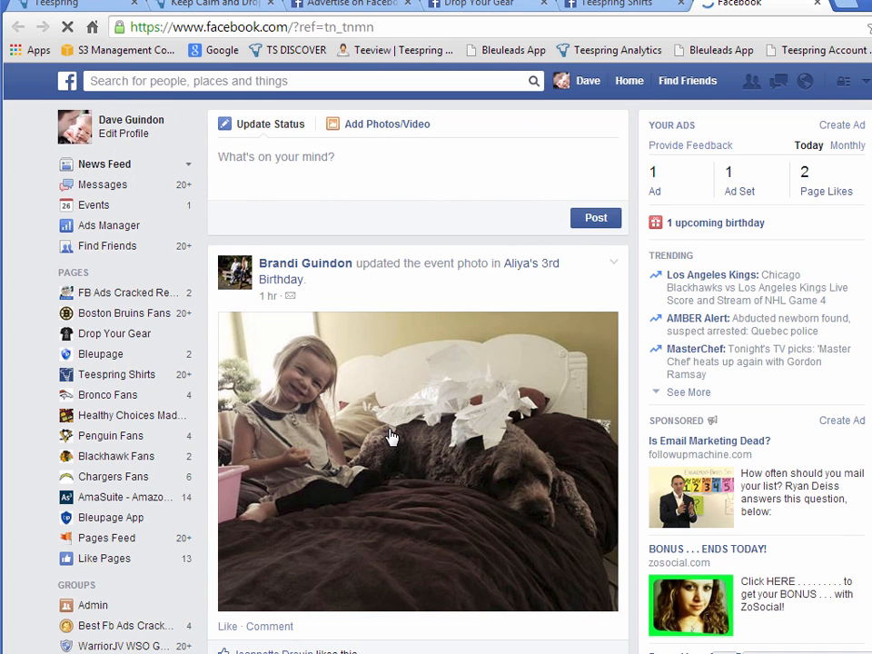
left_click(391, 438)
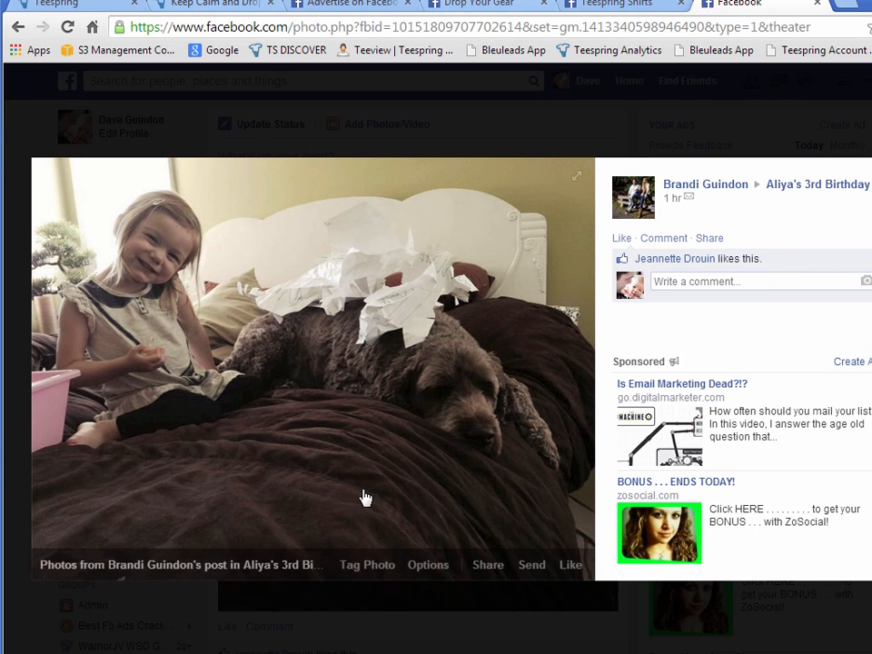
left_click(723, 128)
left_click(484, 405)
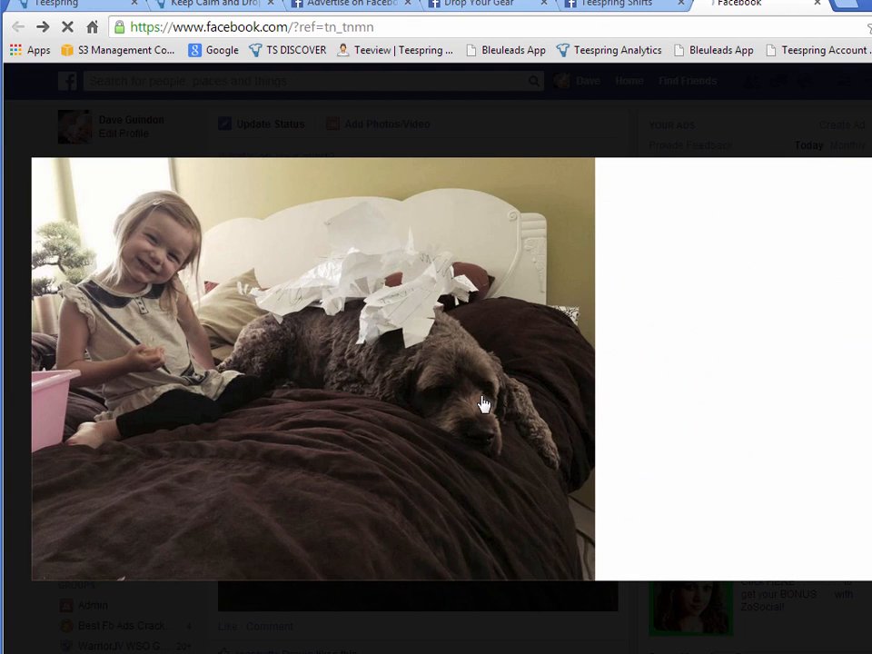
left_click(724, 115)
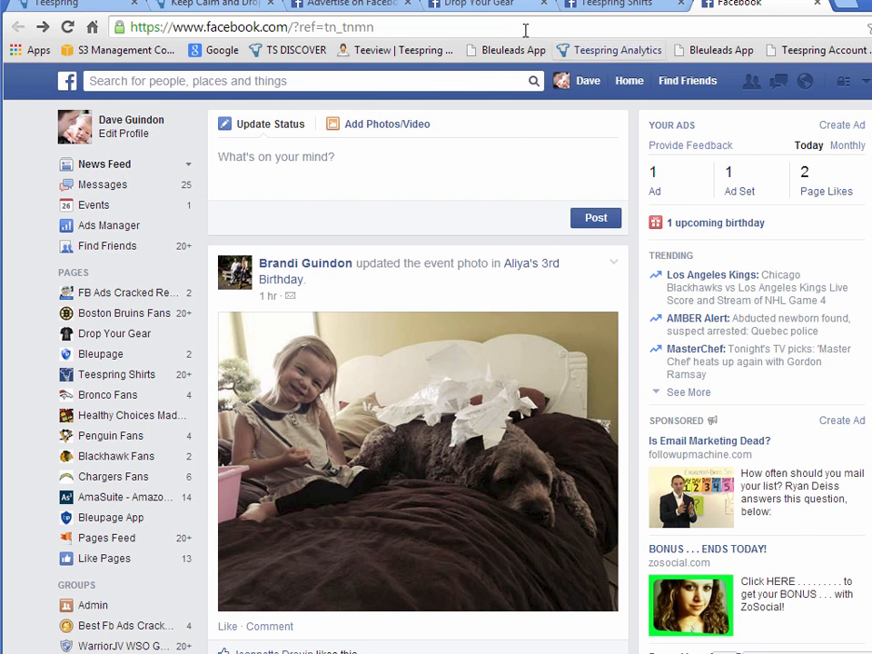
left_click(352, 4)
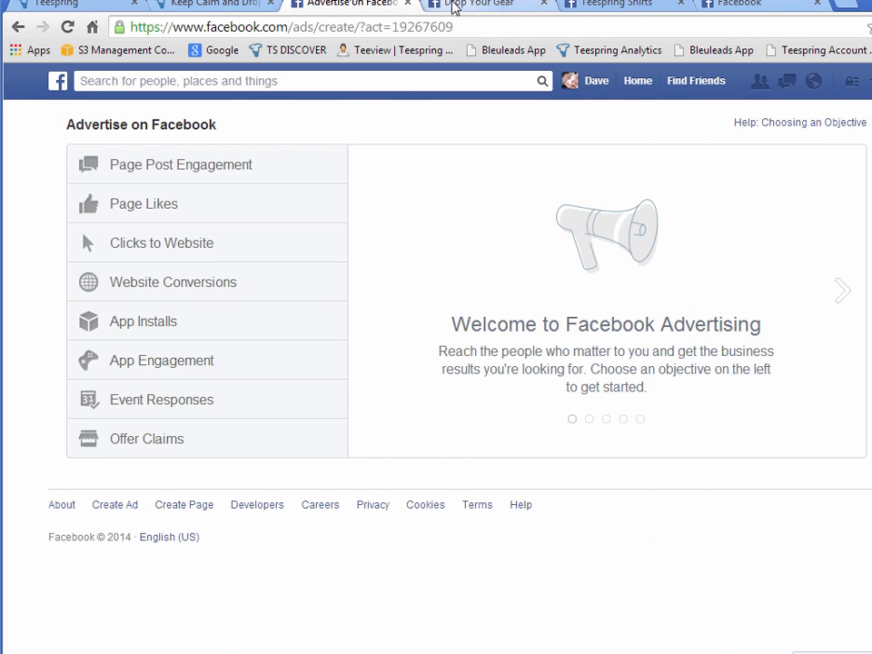
left_click(450, 5)
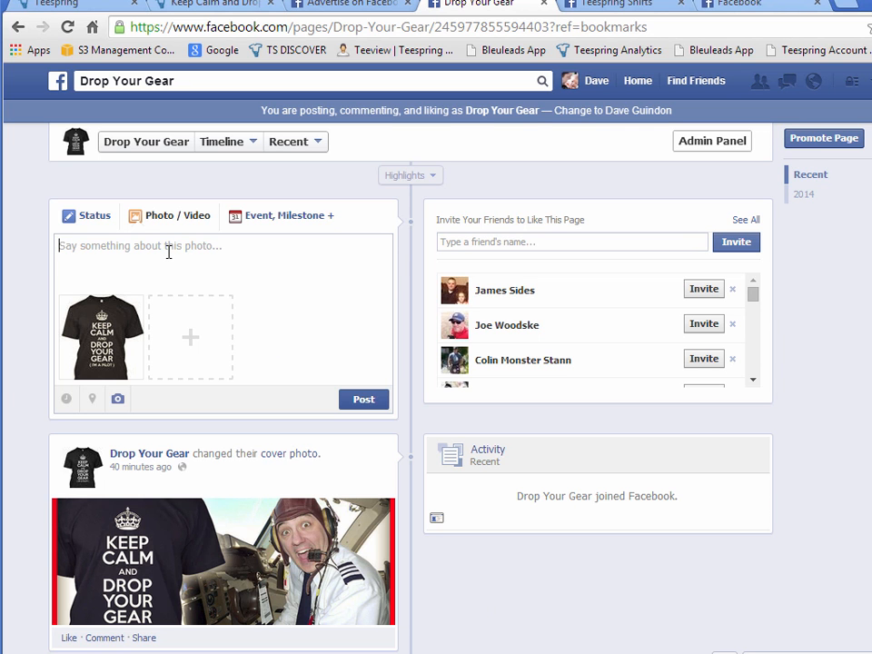
Caption the photo "Are you a pilot? .. or a pilot in training? .. Check out this awesome custom limited edition tee:".
type("Are you a piot")
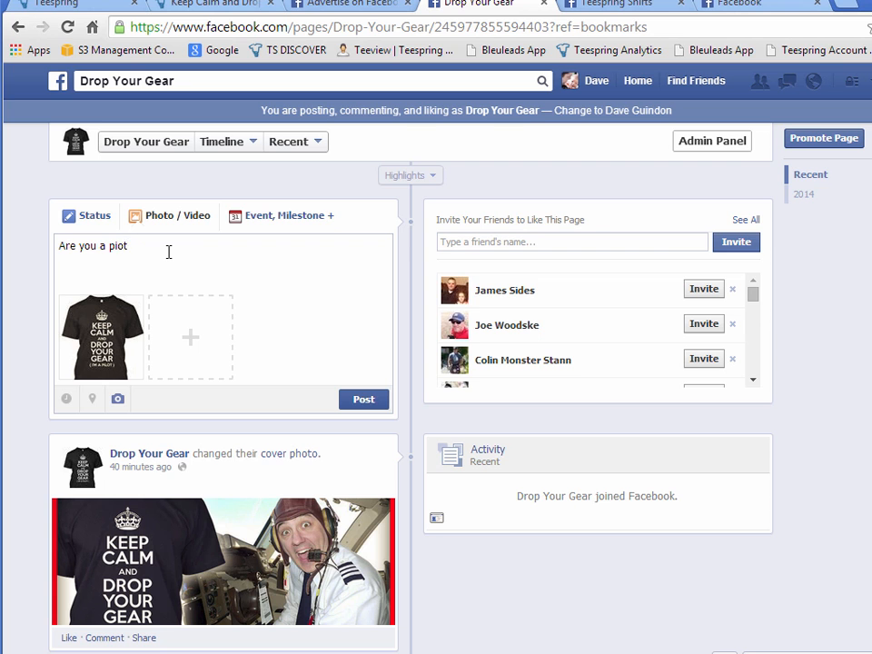
key("BackSpace")
key("BackSpace")
type("lot? .. or a pilot in training? ..")
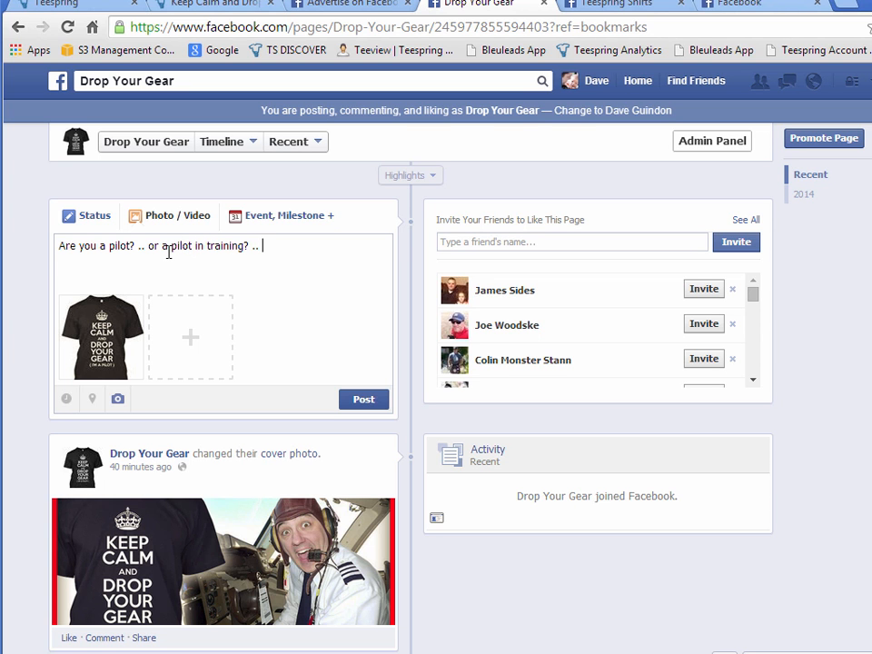
type(" Check out this awesome custom limited edition tee:")
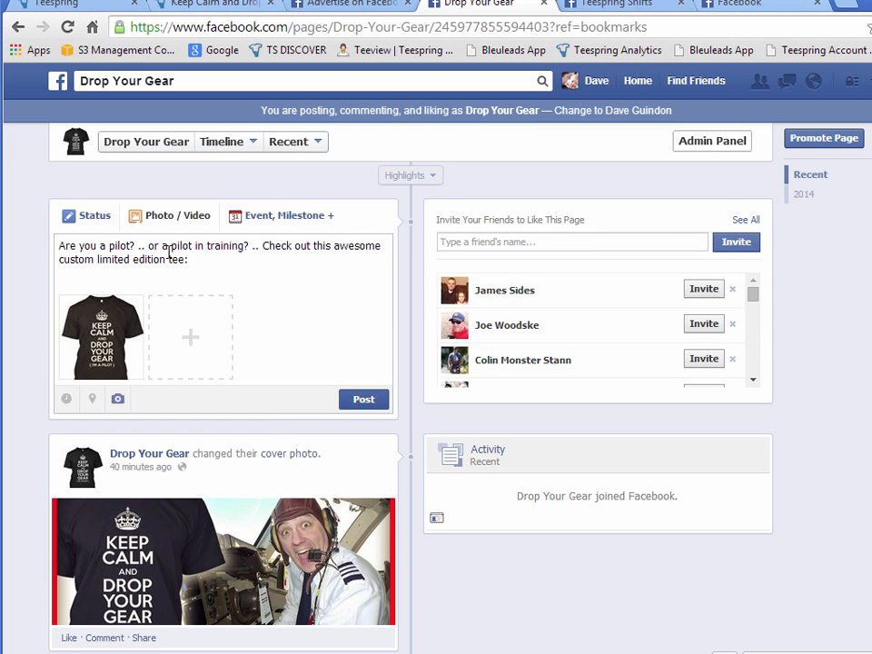
left_click(209, 4)
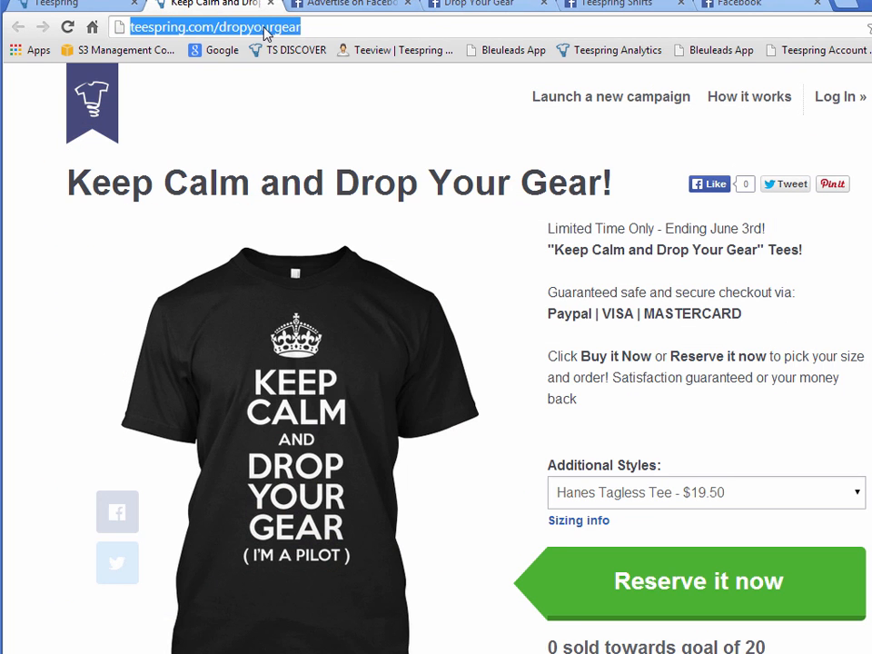
right_click(266, 33)
left_click(359, 88)
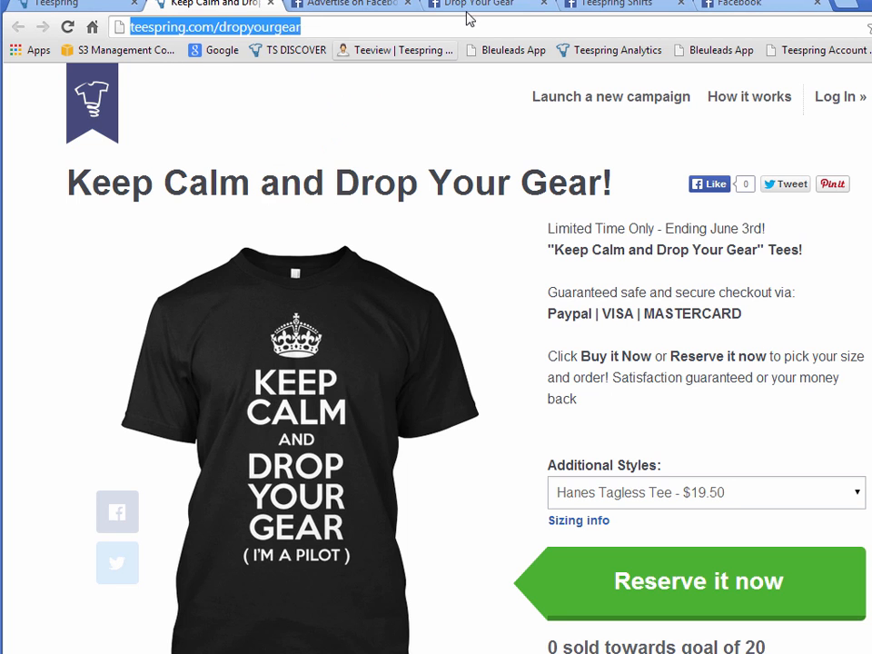
left_click(468, 7)
key("ctrl+v")
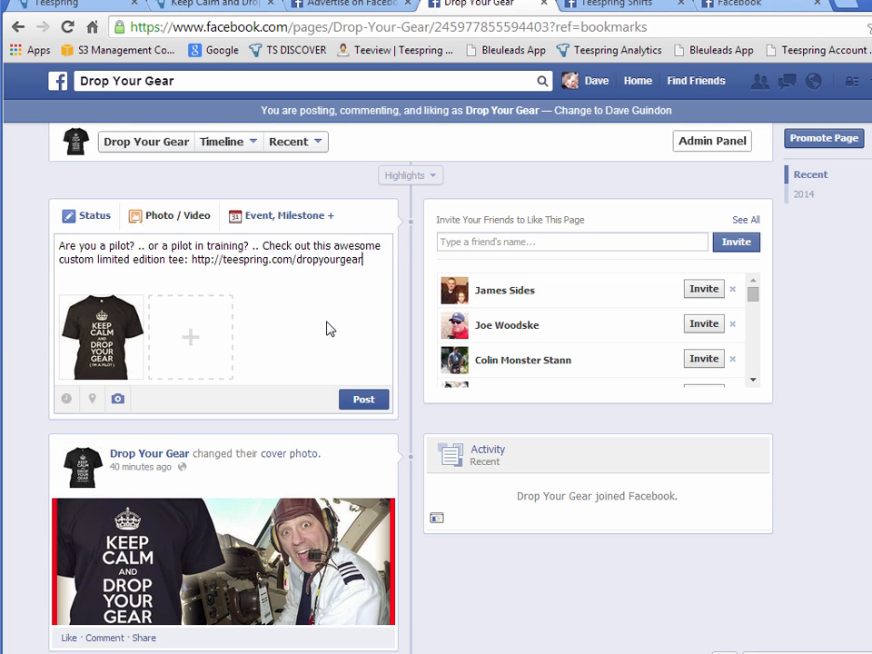
Append the tracking parameter /?fb=pp1 to the campaign link and publish the photo post.
type("/")
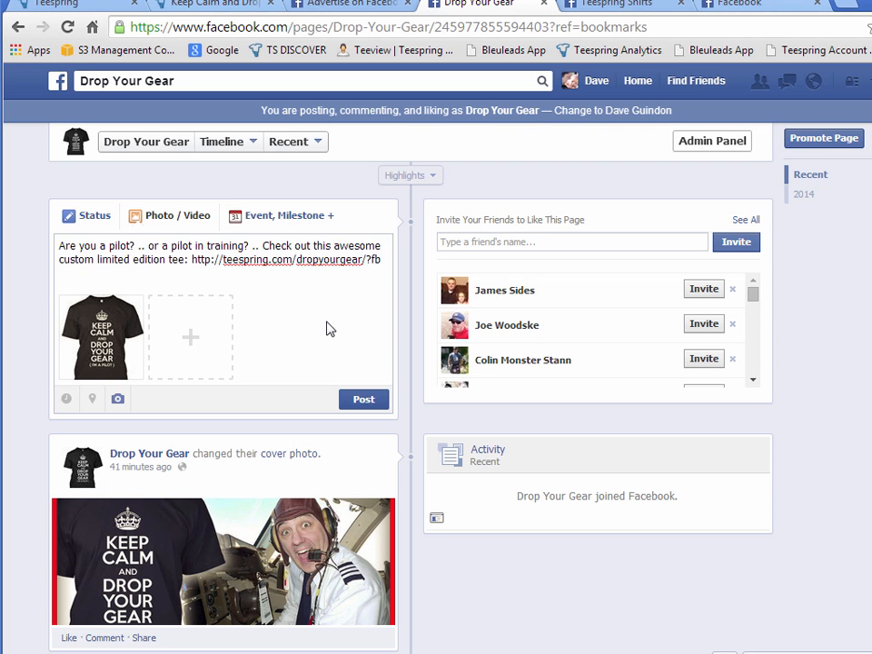
type("pp1")
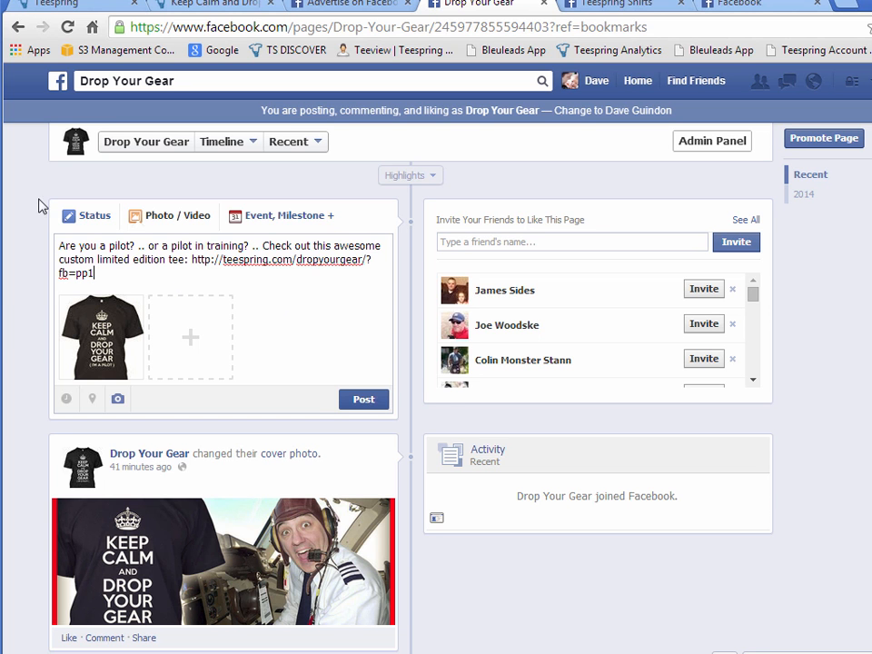
left_click(362, 400)
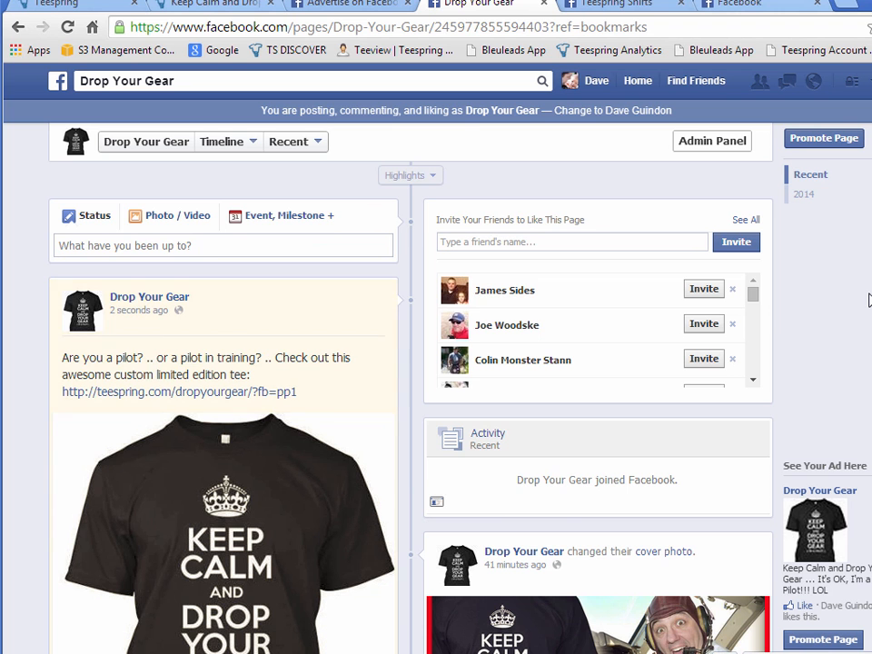
Review the published shirt post on the Drop Your Gear timeline, including its enlarged photo view.
scroll(812, 351, "down", 4)
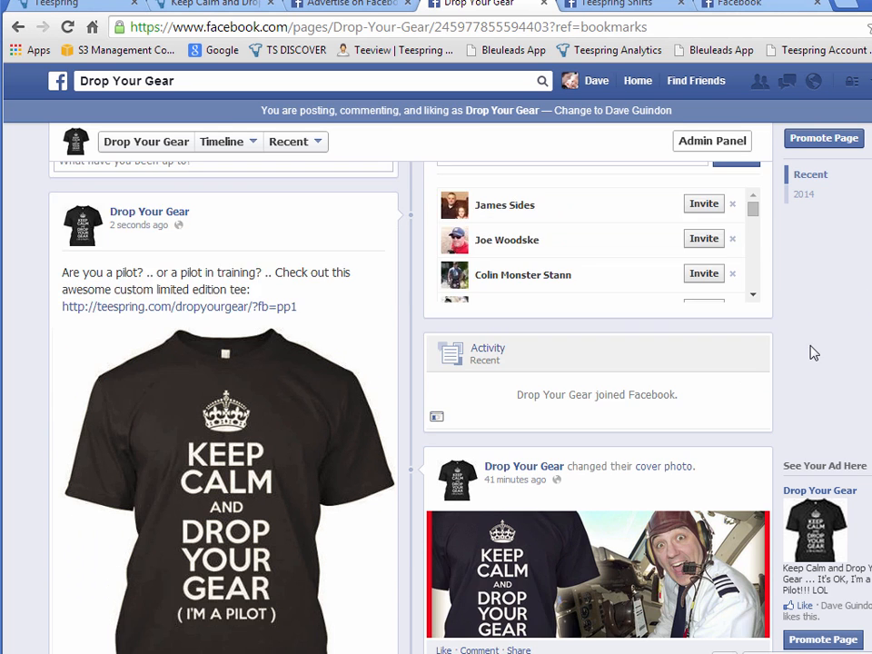
left_click(218, 434)
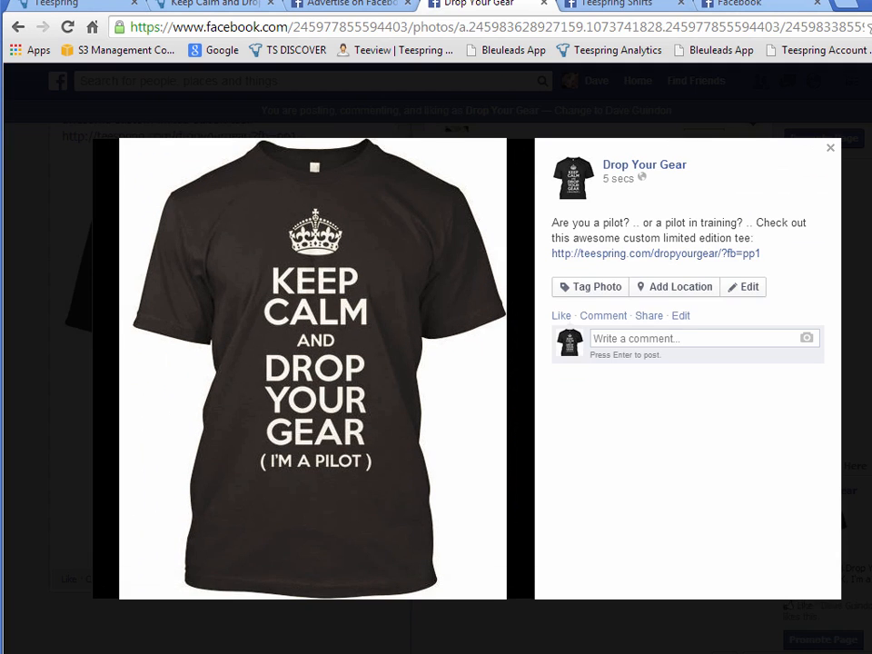
left_click(859, 272)
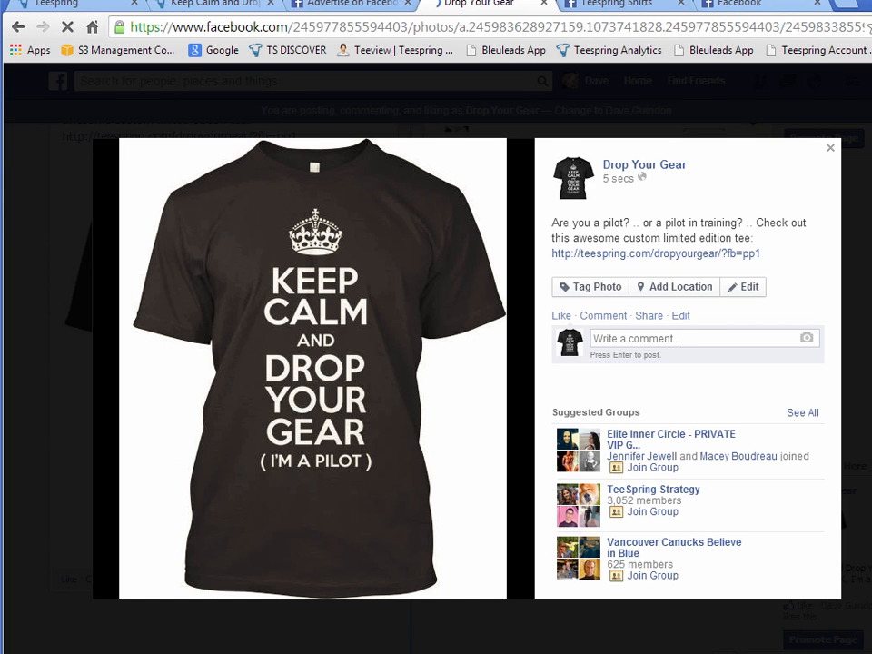
scroll(520, 582, "up", 2)
scroll(423, 394, "down", 1)
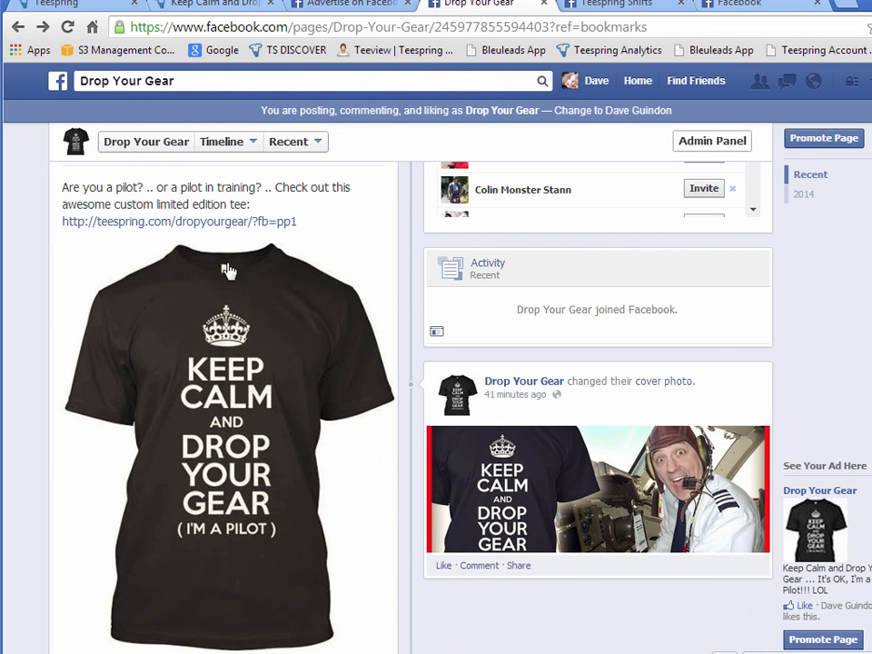
scroll(833, 463, "down", 1)
scroll(410, 364, "down", 3)
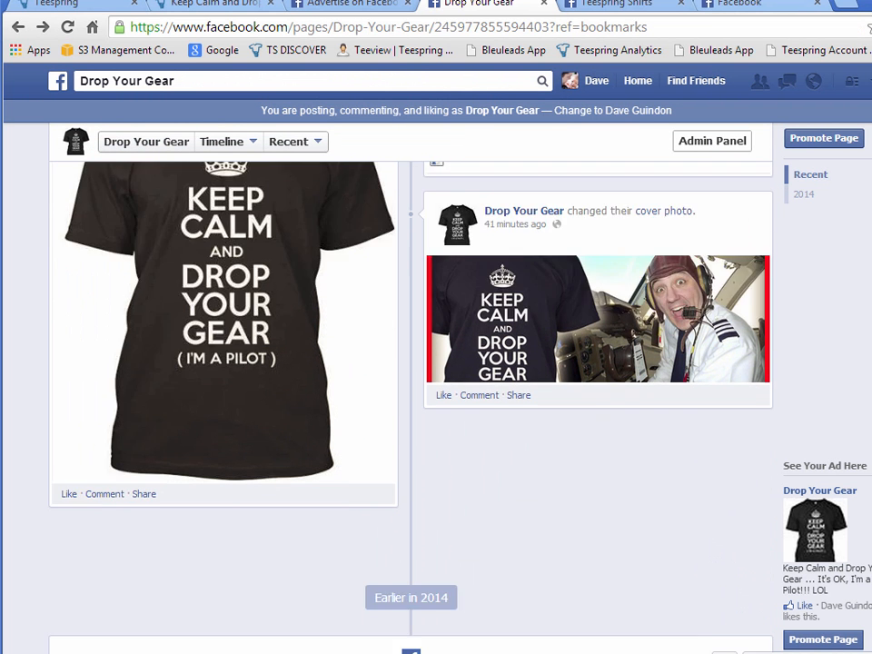
scroll(410, 363, "up", 10)
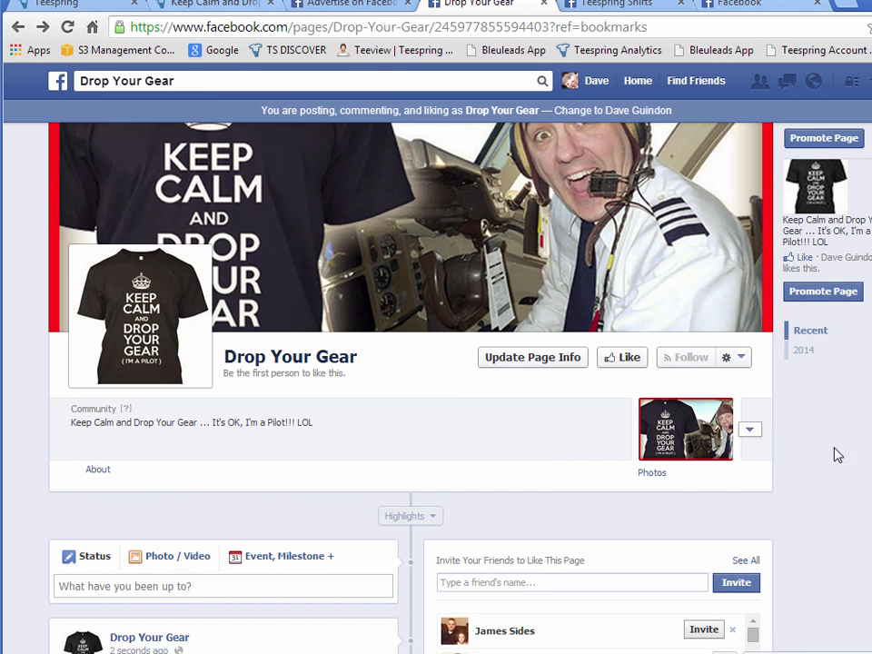
Like the Drop Your Gear page and open the Facebook news feed in a new tab to look for the shirt post.
left_click(612, 359)
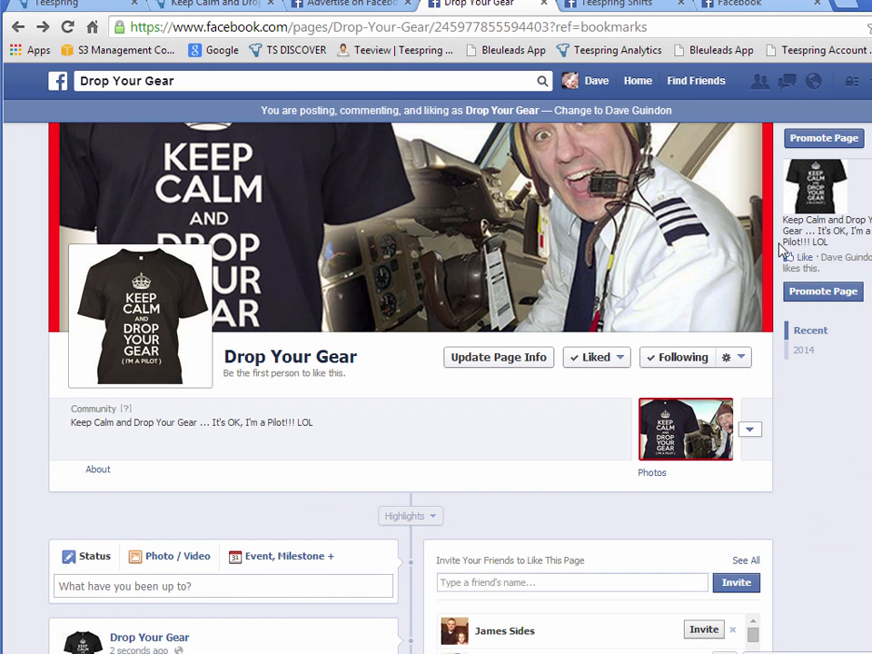
left_click(638, 83)
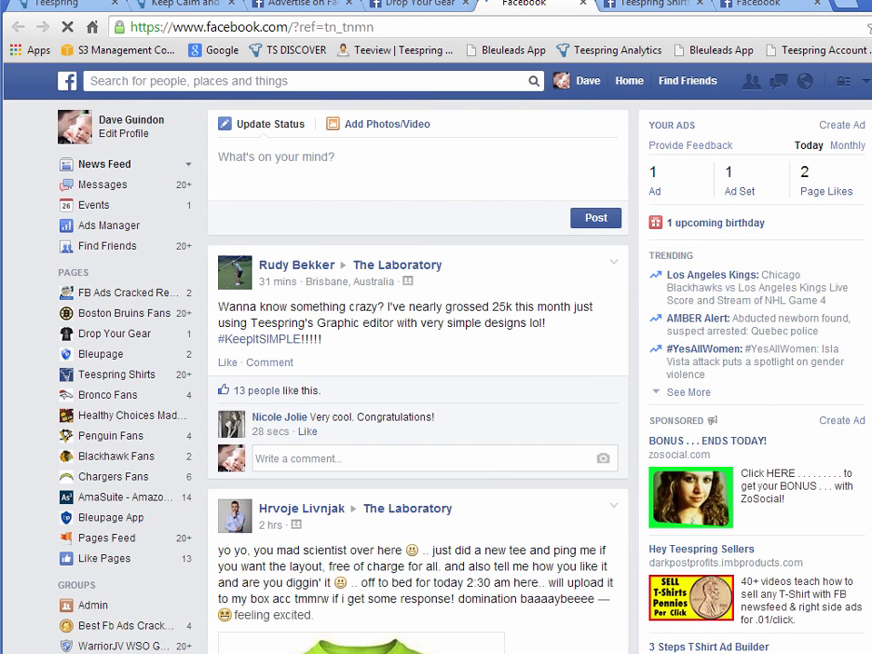
scroll(496, 484, "down", 2)
scroll(498, 486, "up", 2)
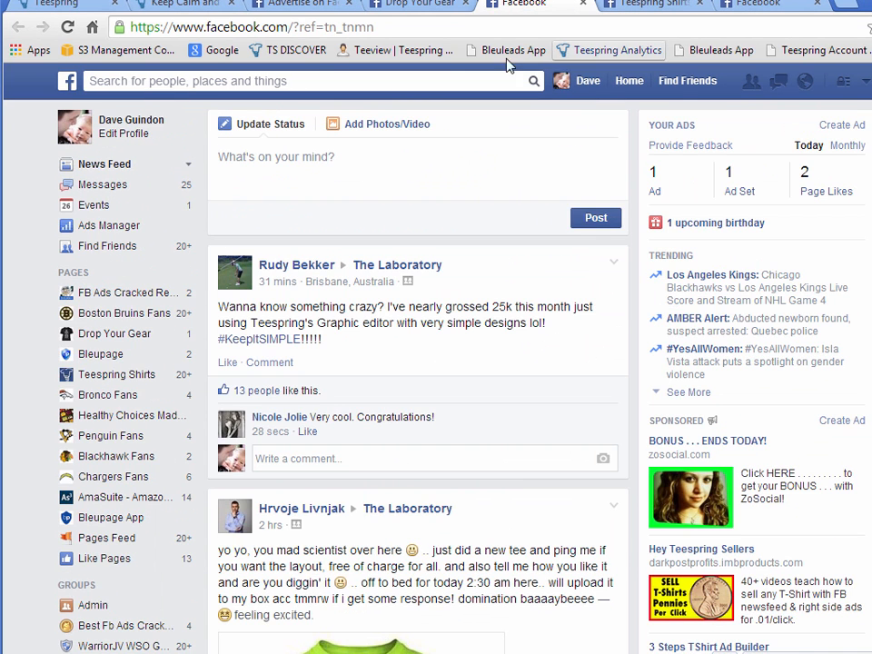
Refresh the news feed and look through it for the Drop Your Gear shirt post.
left_click(68, 27)
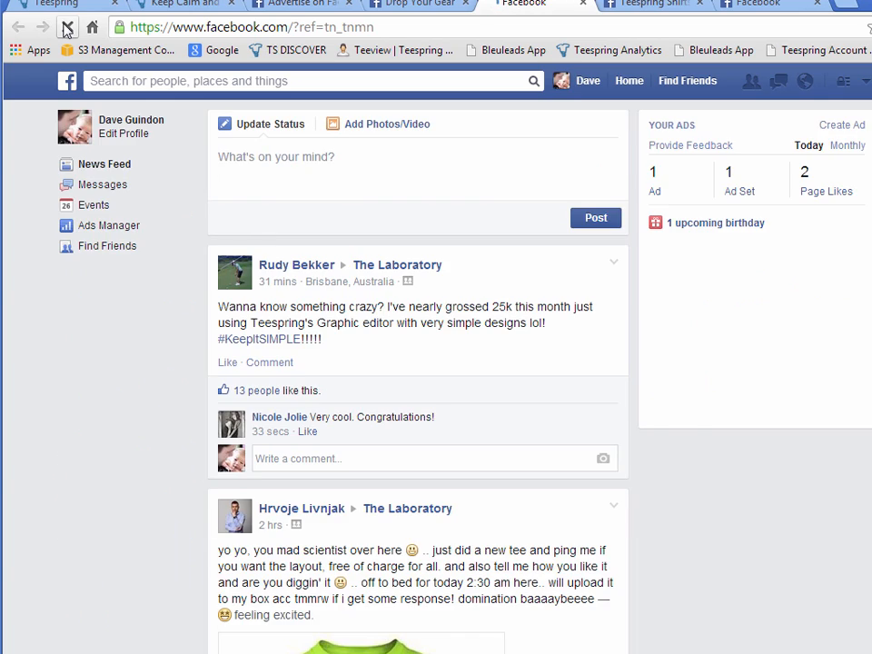
scroll(549, 568, "down", 3)
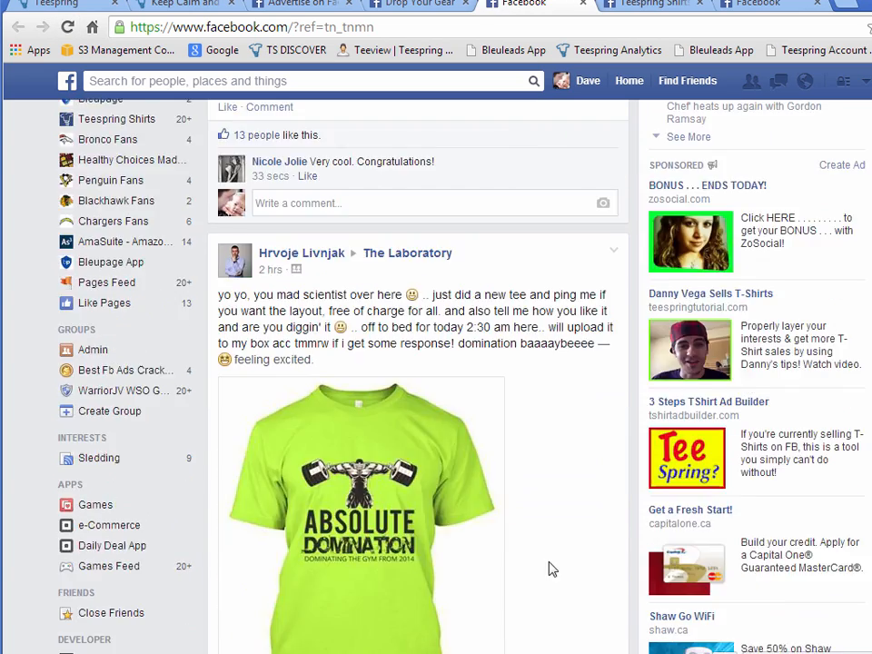
scroll(549, 569, "down", 8)
scroll(549, 568, "up", 11)
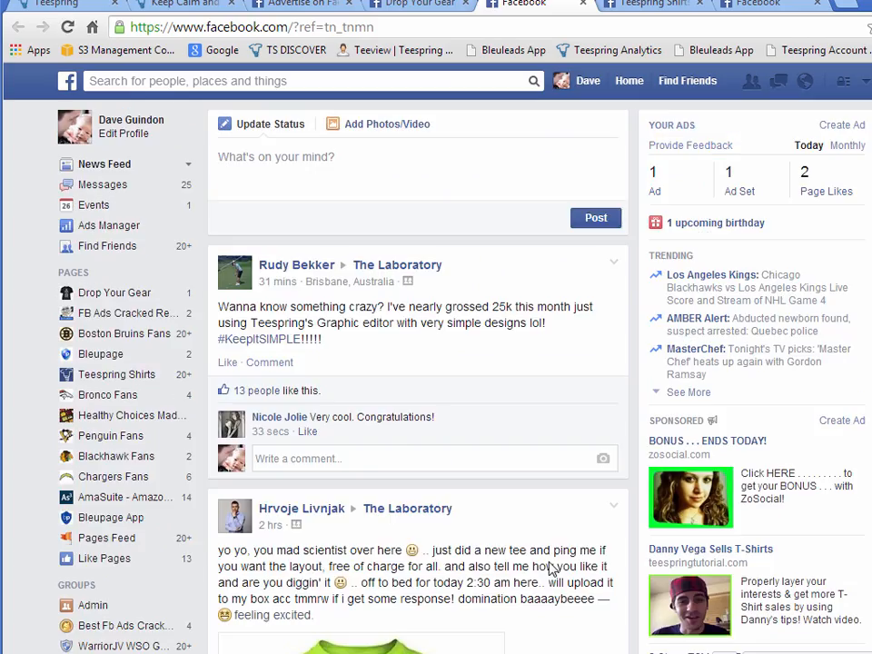
left_click(69, 27)
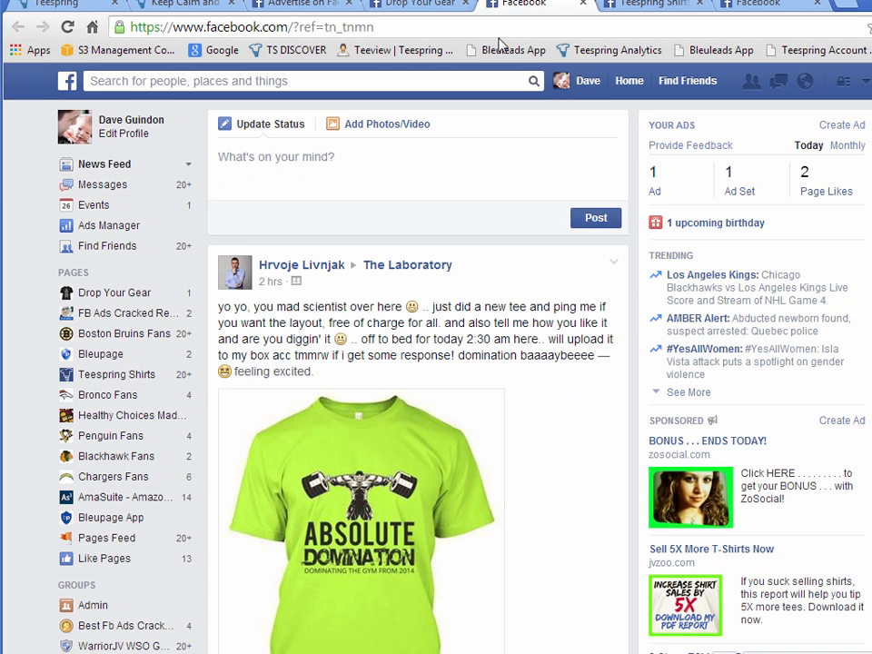
Copy the full caption, including the tracked Teespring link, from the shirt post on the Drop Your Gear timeline.
left_click(426, 5)
scroll(844, 472, "down", 2)
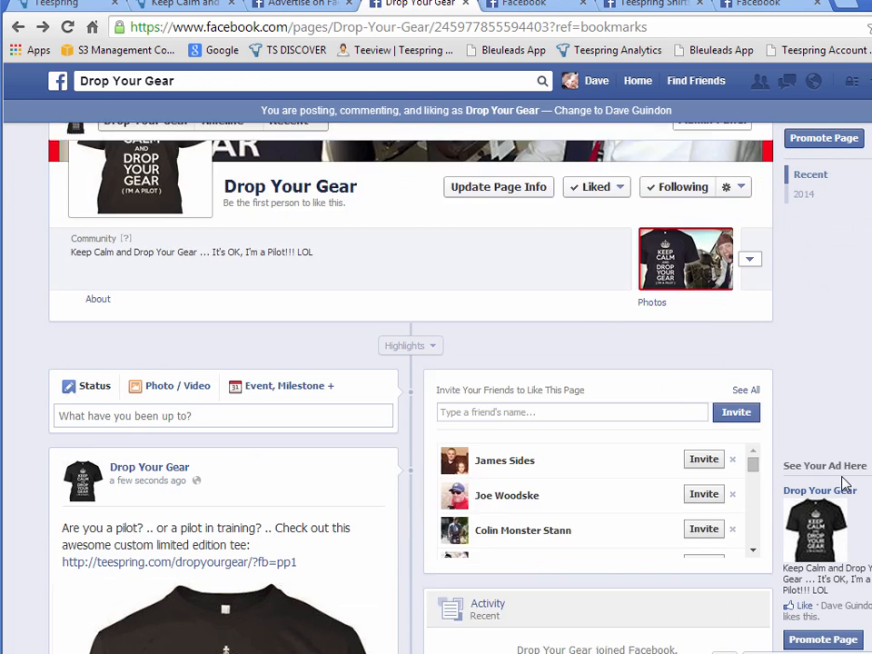
scroll(844, 484, "down", 3)
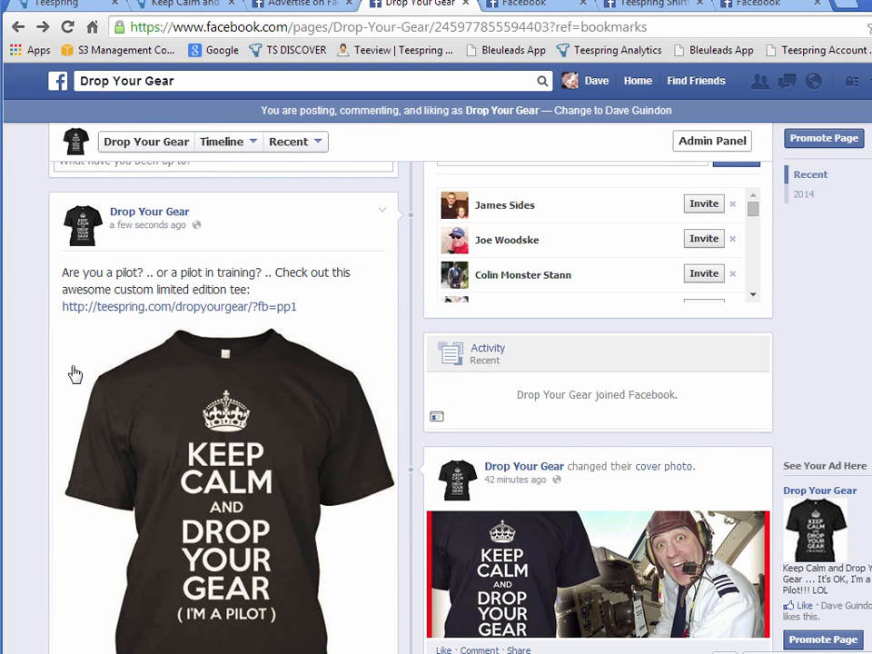
scroll(64, 376, "down", 1)
left_click_drag(341, 223, 66, 186)
key("ctrl+c")
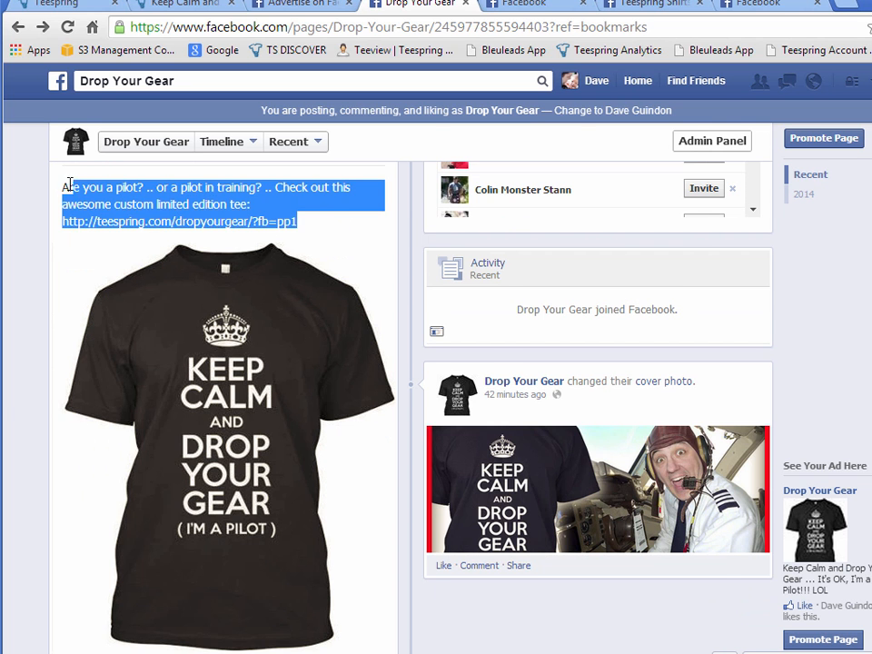
Delete the published shirt photo post from the Drop Your Gear timeline.
scroll(80, 392, "up", 1)
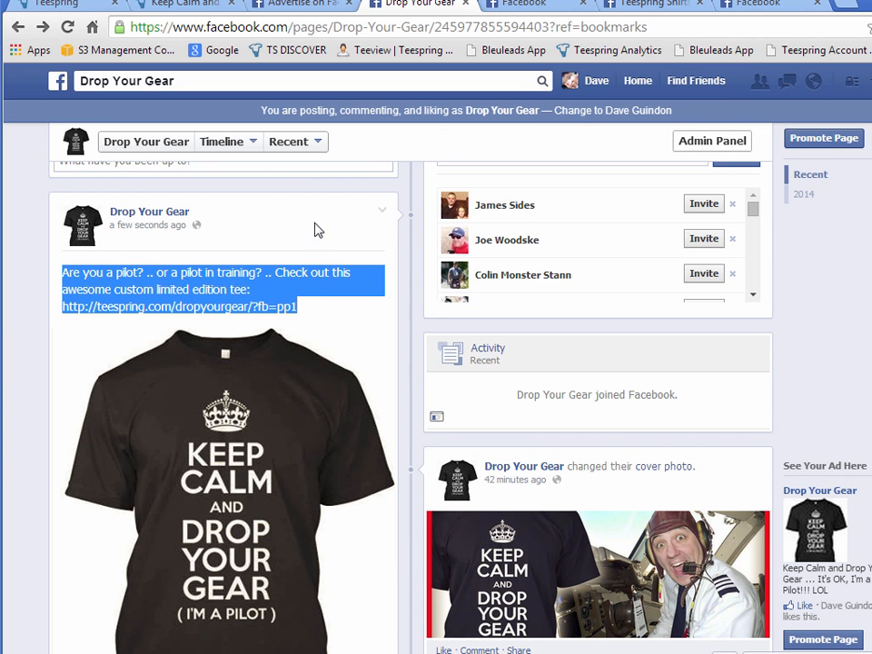
left_click(384, 217)
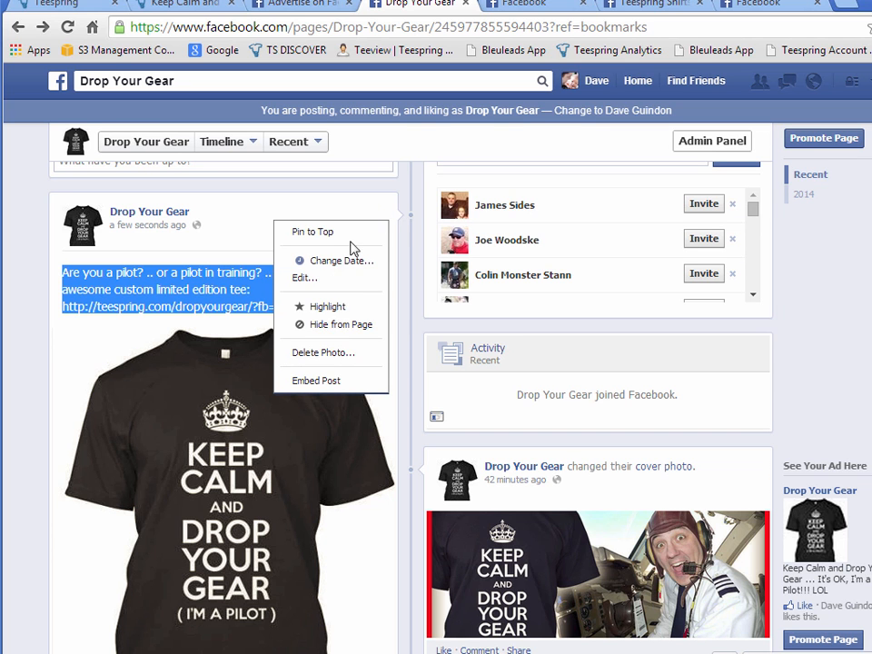
left_click(334, 361)
left_click(607, 256)
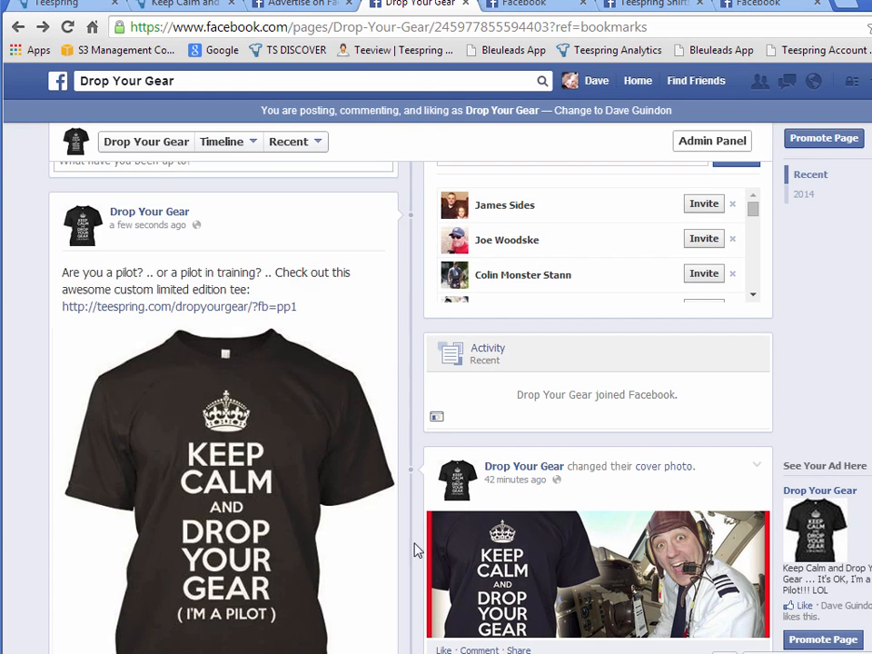
Start a new photo post on the Drop Your Gear page and upload front-front.jpg from the Pilots folder.
scroll(327, 468, "up", 3)
scroll(318, 476, "up", 1)
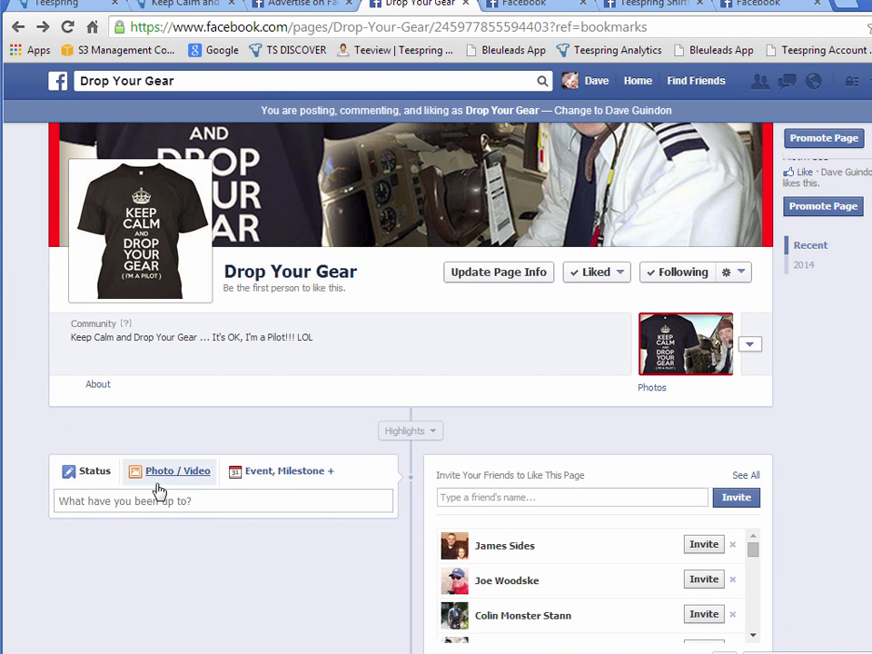
left_click(164, 474)
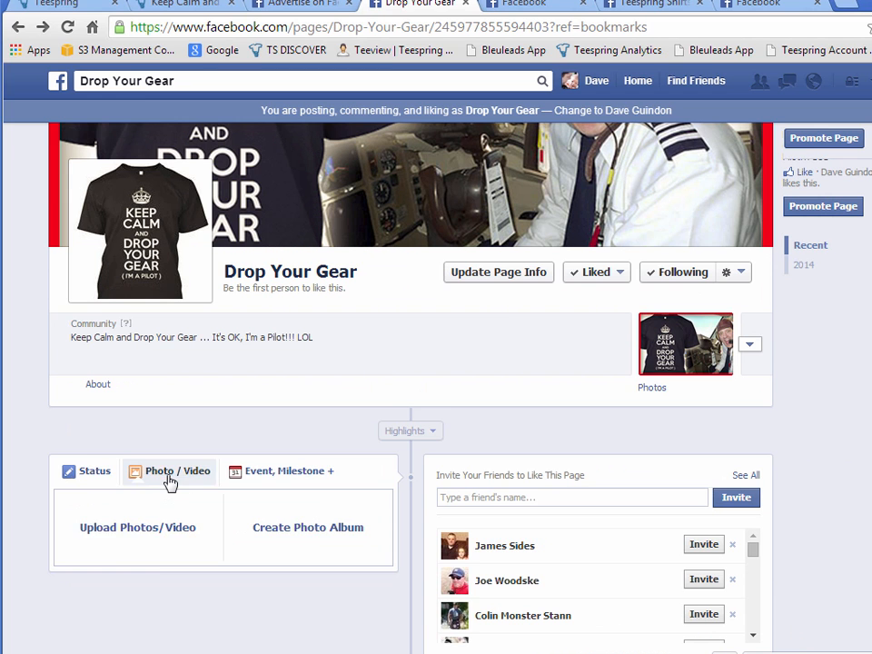
left_click(138, 528)
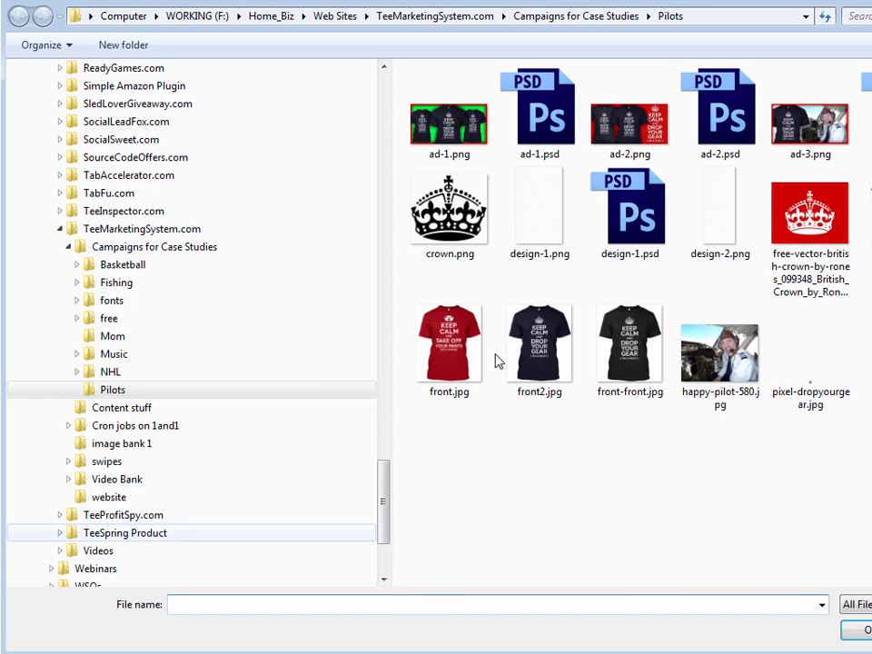
double_click(629, 355)
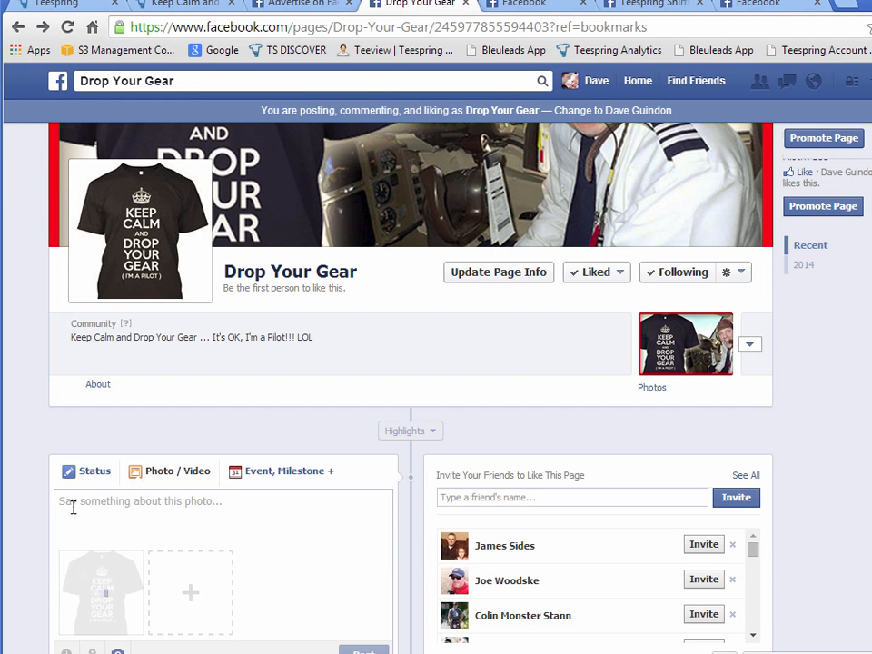
key("ctrl+v")
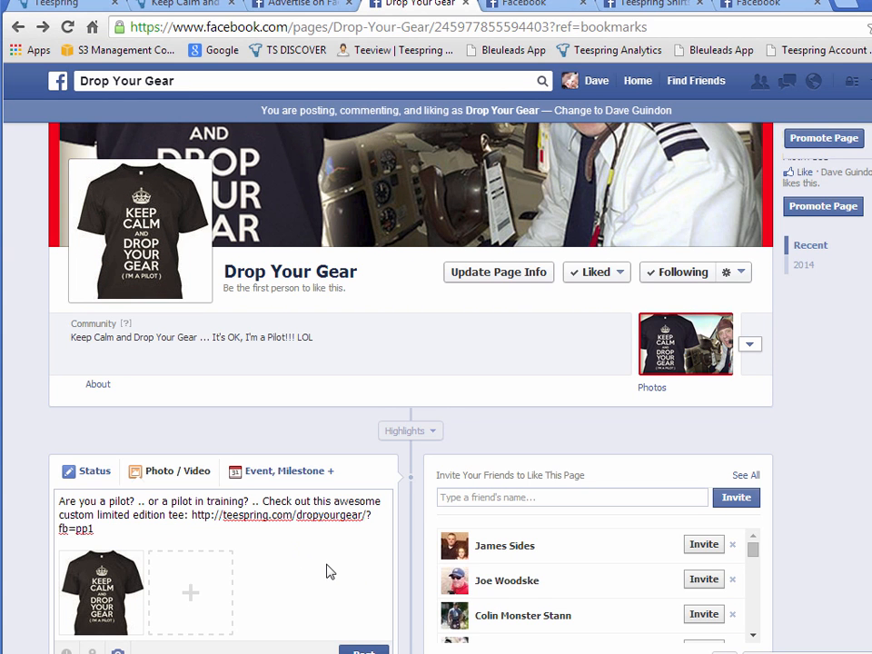
scroll(862, 477, "down", 1)
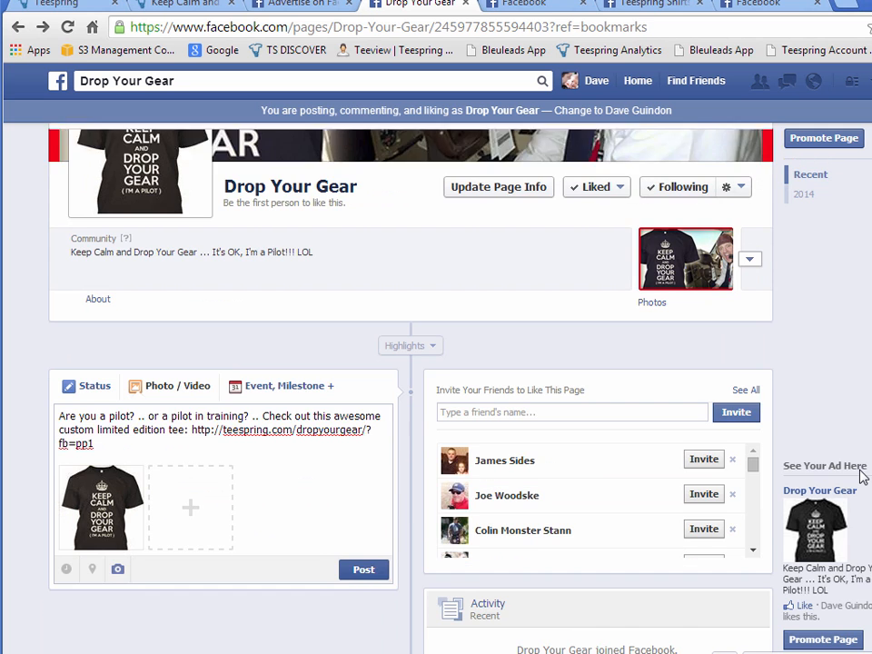
left_click(363, 569)
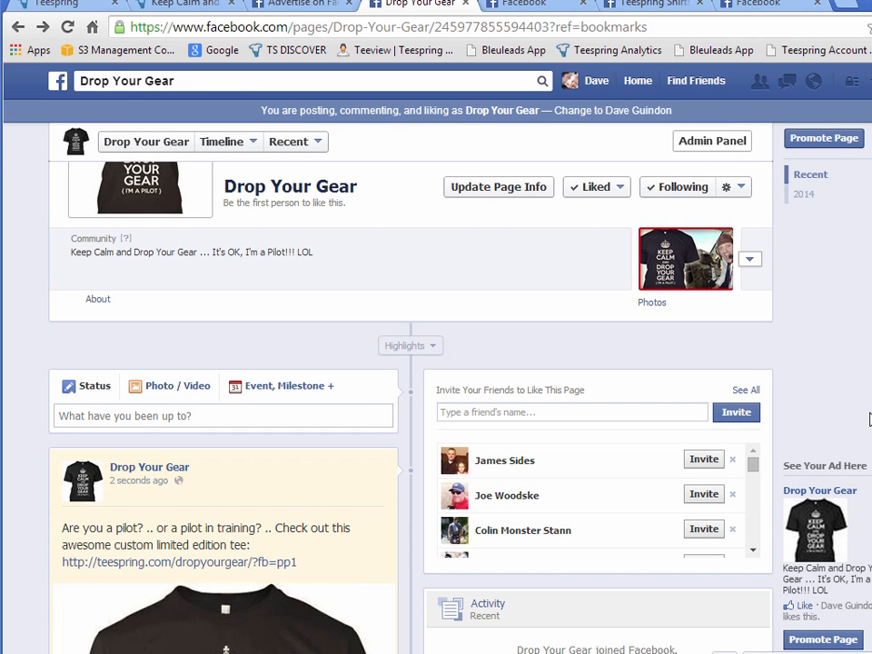
Reload the news feed and check the options available for its first post.
left_click(550, 12)
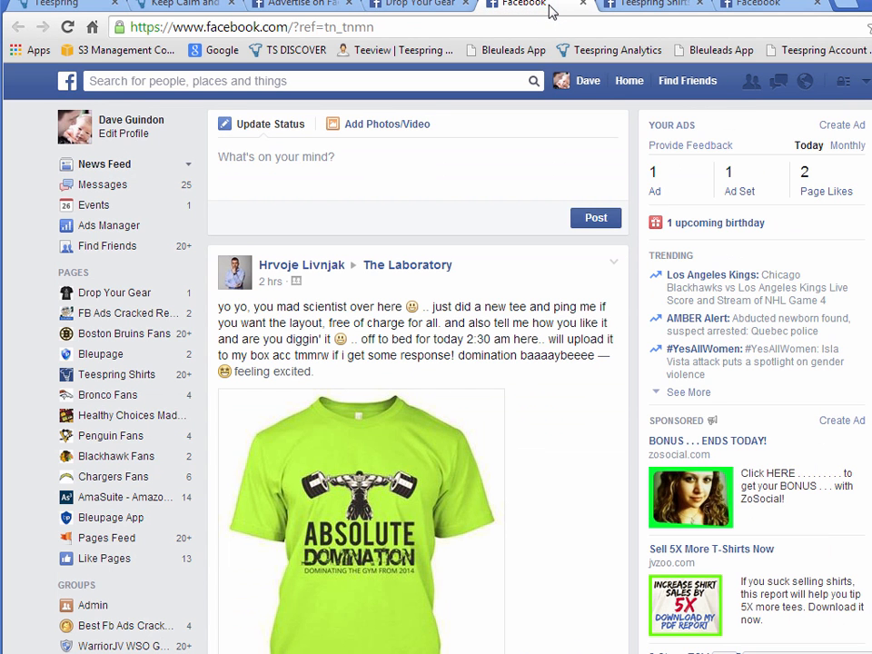
left_click(67, 28)
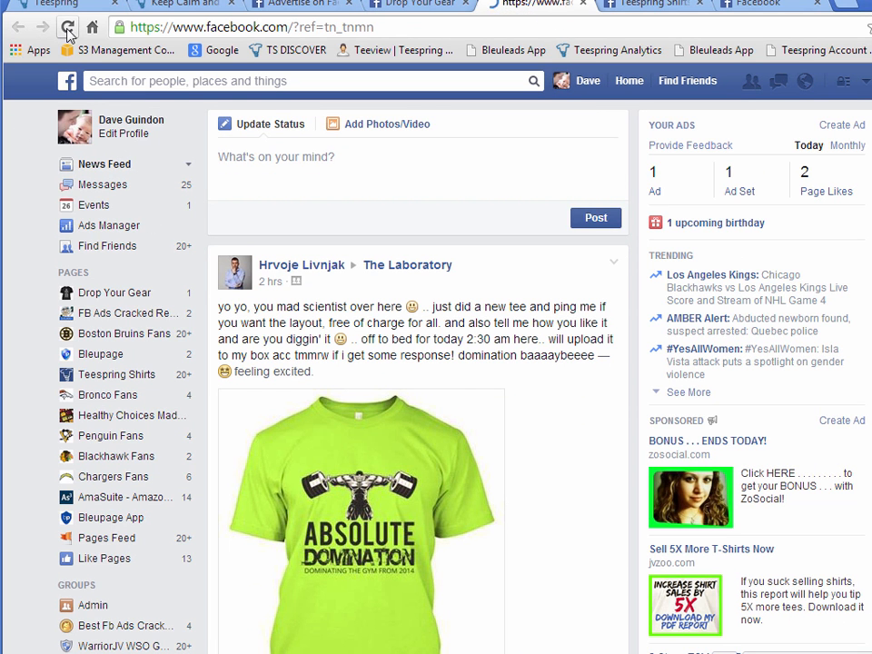
left_click(90, 171)
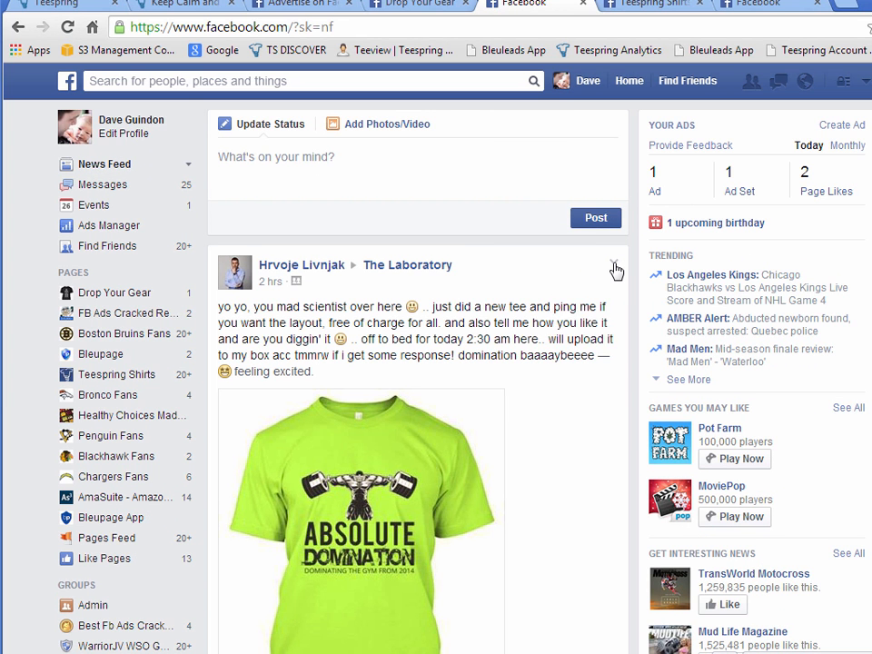
left_click(614, 265)
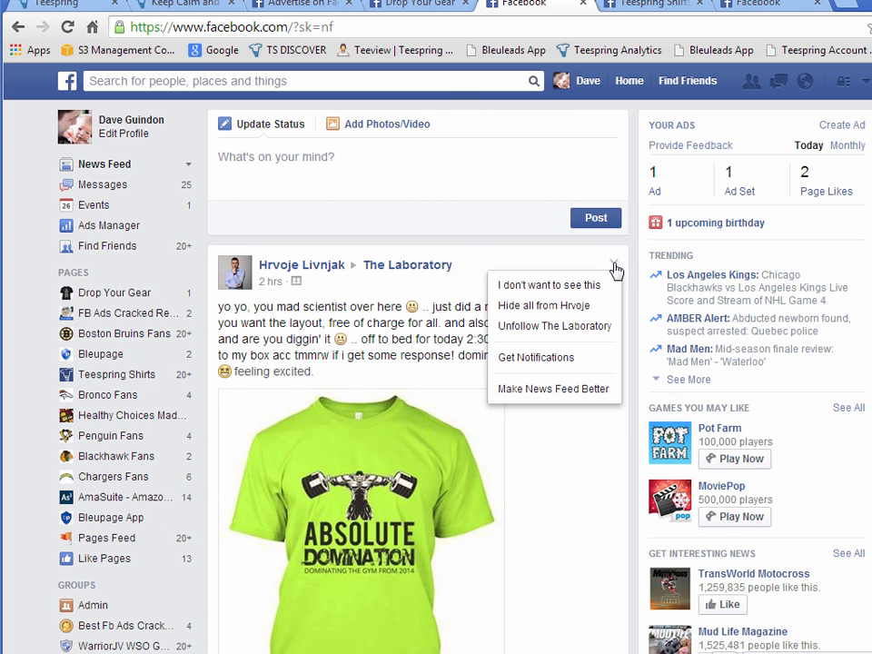
left_click(461, 249)
Look through the news feed for the republished shirt post and recheck the first post's options.
scroll(502, 268, "down", 5)
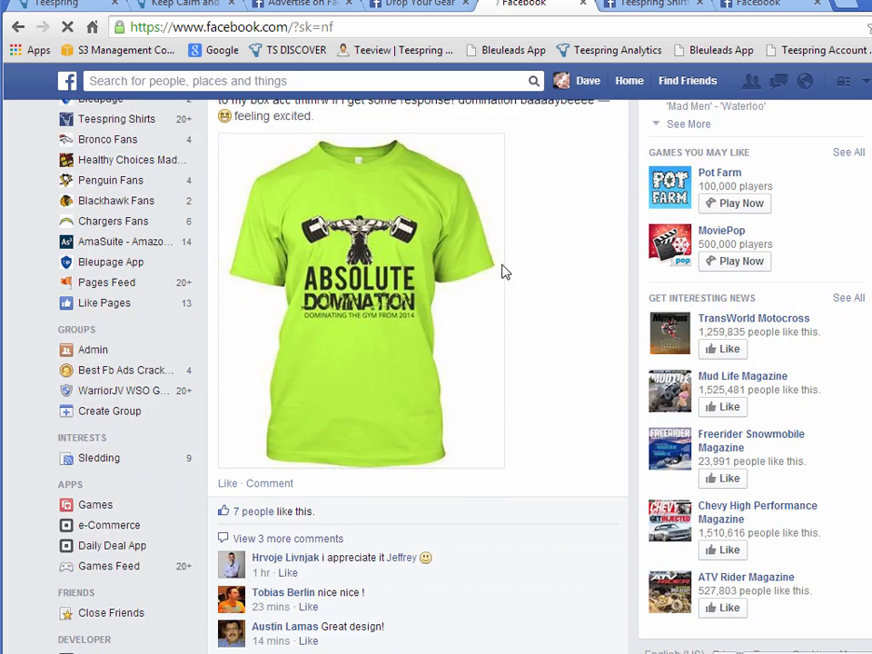
scroll(584, 424, "down", 5)
scroll(586, 428, "up", 3)
scroll(593, 454, "up", 3)
scroll(593, 455, "up", 4)
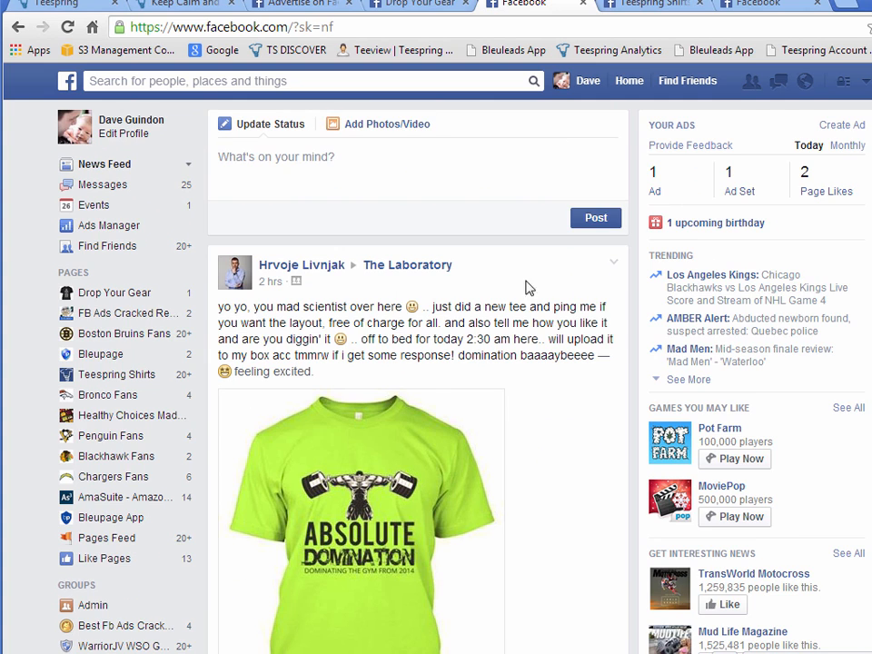
scroll(574, 375, "down", 20)
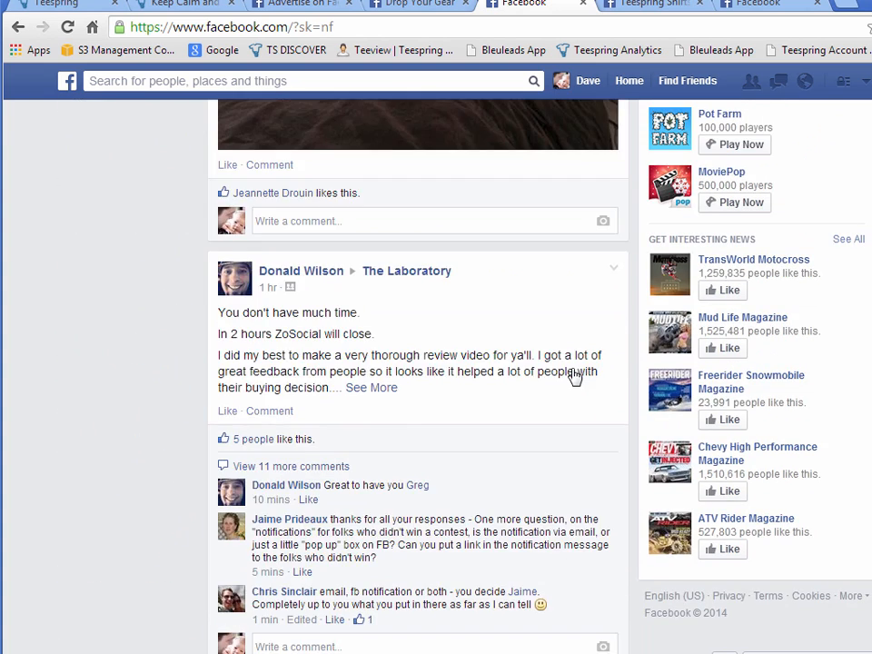
scroll(574, 375, "up", 20)
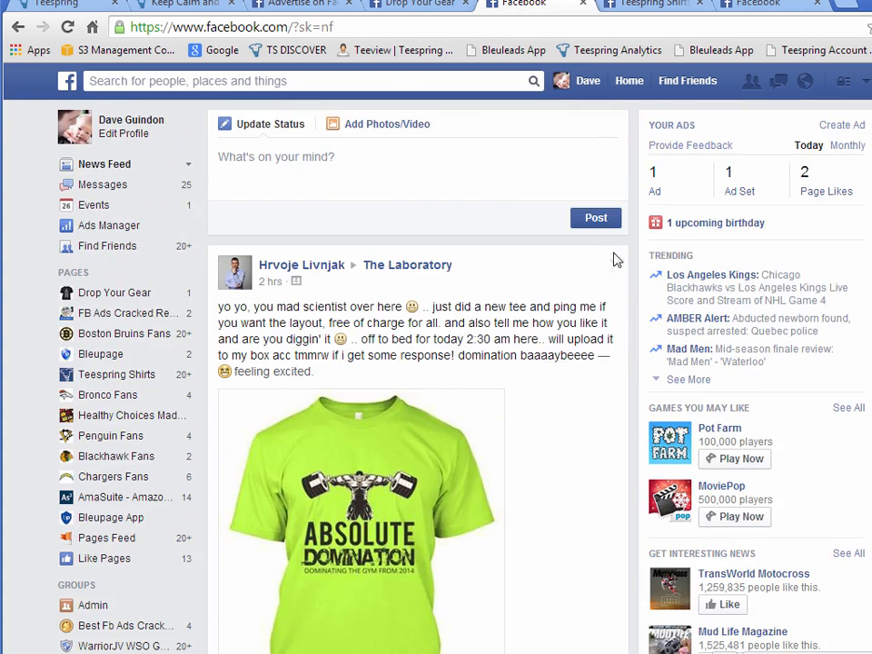
left_click(613, 265)
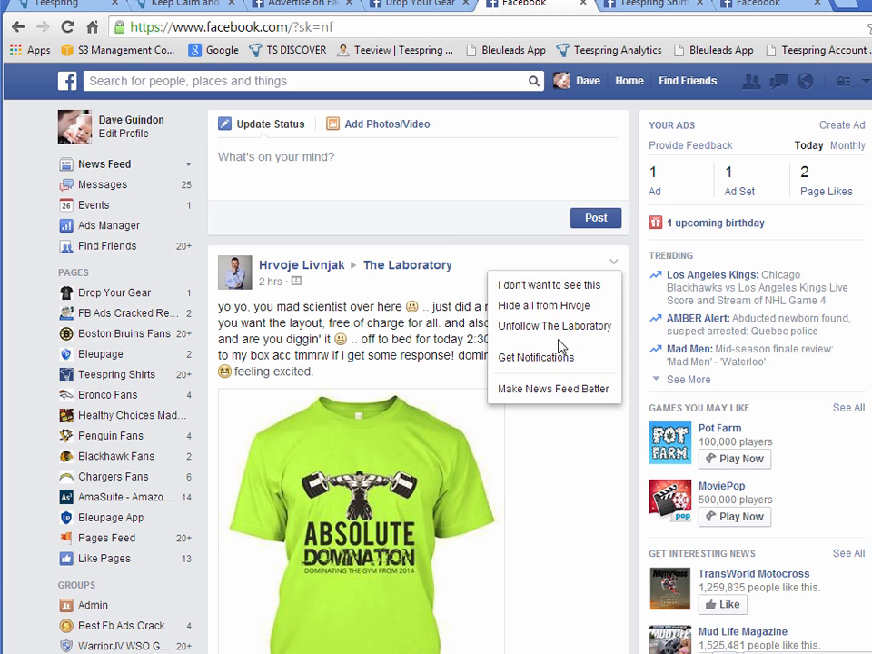
left_click(476, 241)
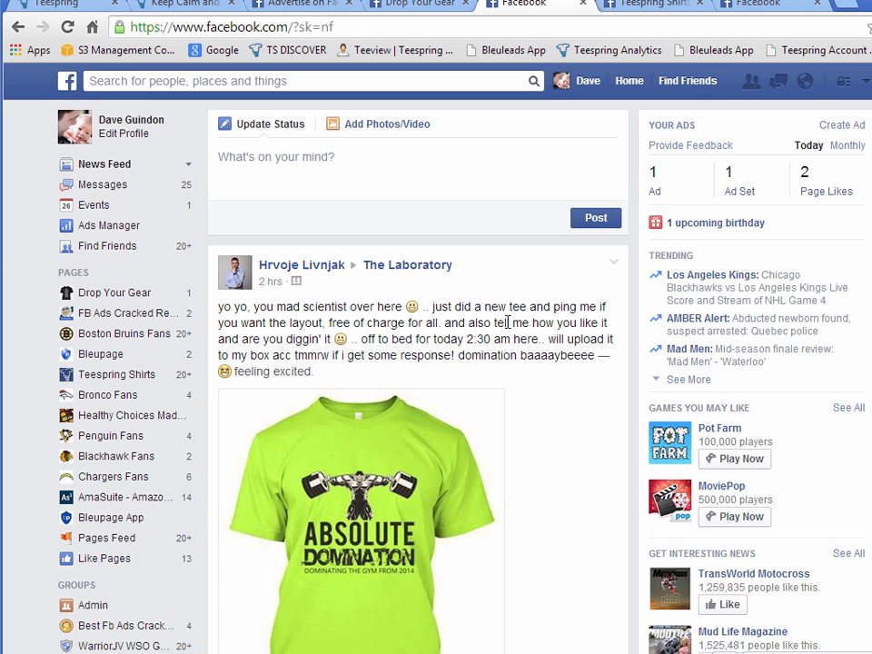
Review the republished shirt post, its caption and its link on the Drop Your Gear timeline.
left_click(432, 6)
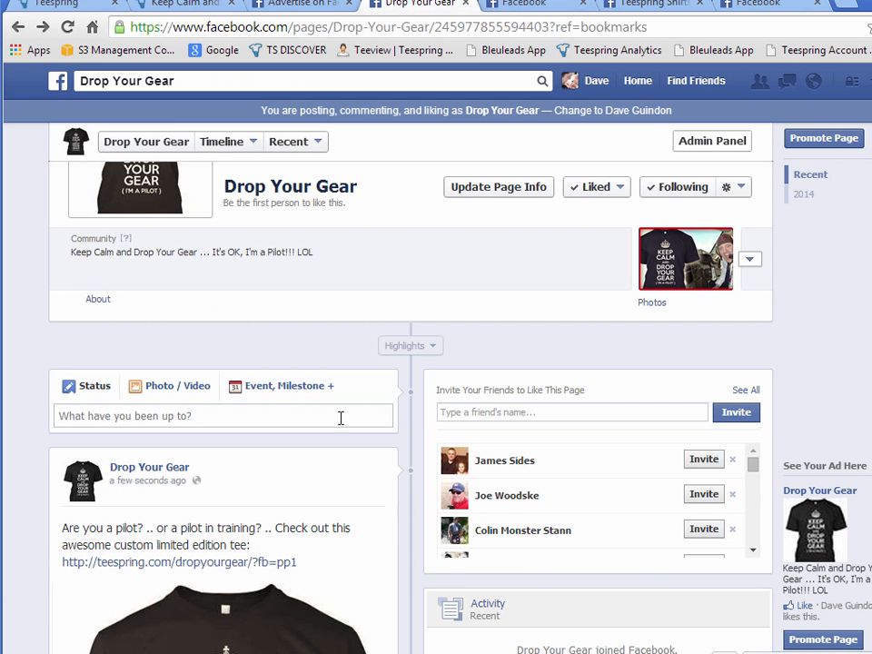
scroll(340, 418, "down", 3)
scroll(345, 467, "down", 3)
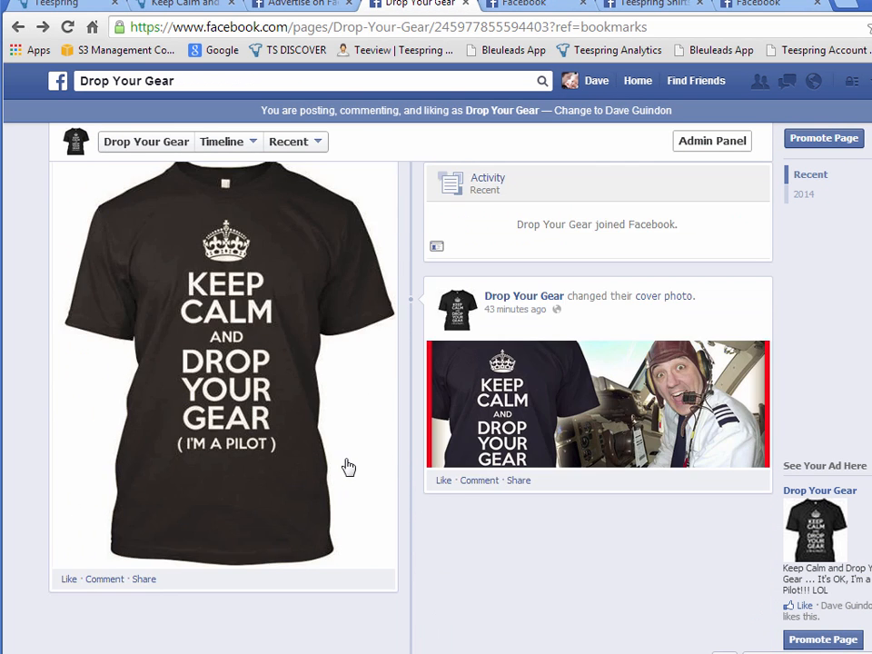
scroll(356, 485, "up", 2)
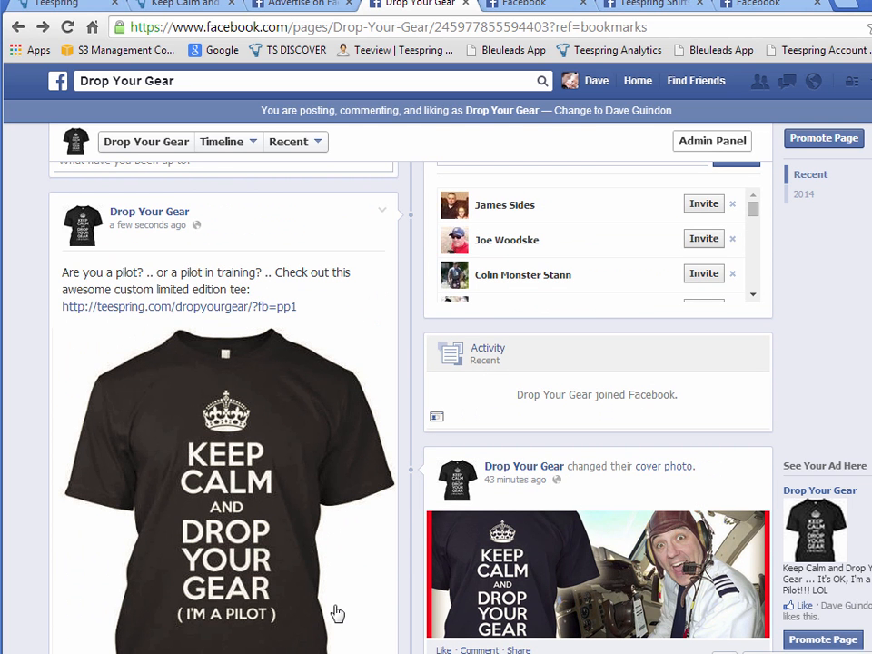
scroll(343, 590, "down", 1)
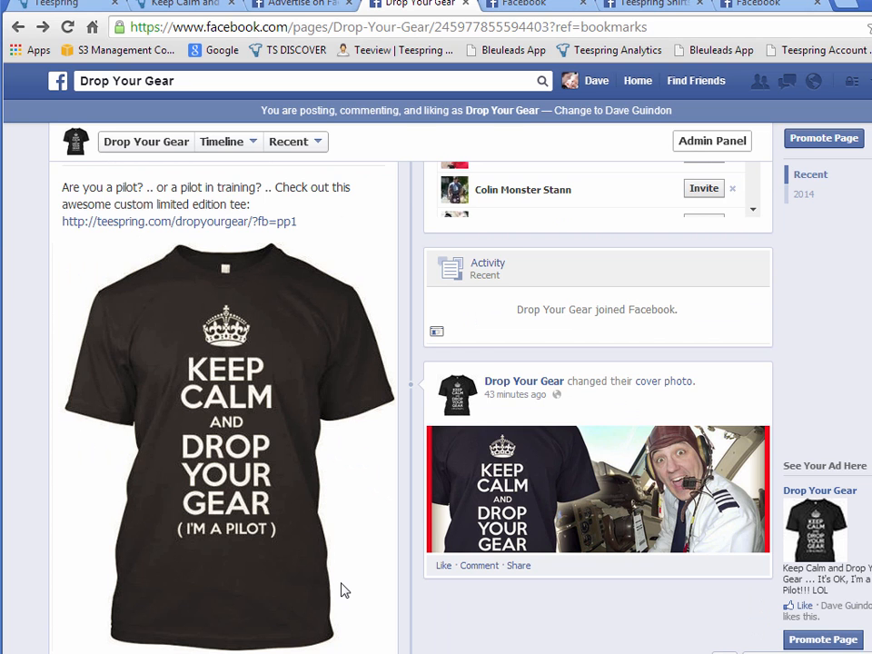